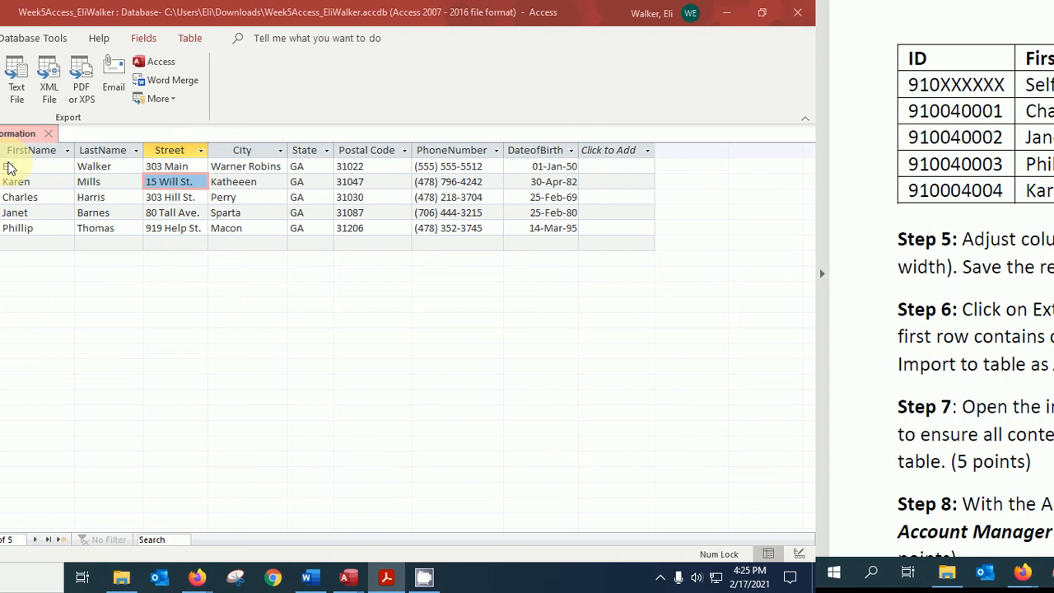
# Fit the ID through DateofBirth columns of the Personal Information table to their contents and close the table, saving its layout
pyautogui.click(4, 150)
pyautogui.moveTo(10, 154)
pyautogui.mouseDown()
pyautogui.moveTo(157, 155)
pyautogui.moveTo(10, 156)
pyautogui.mouseUp()
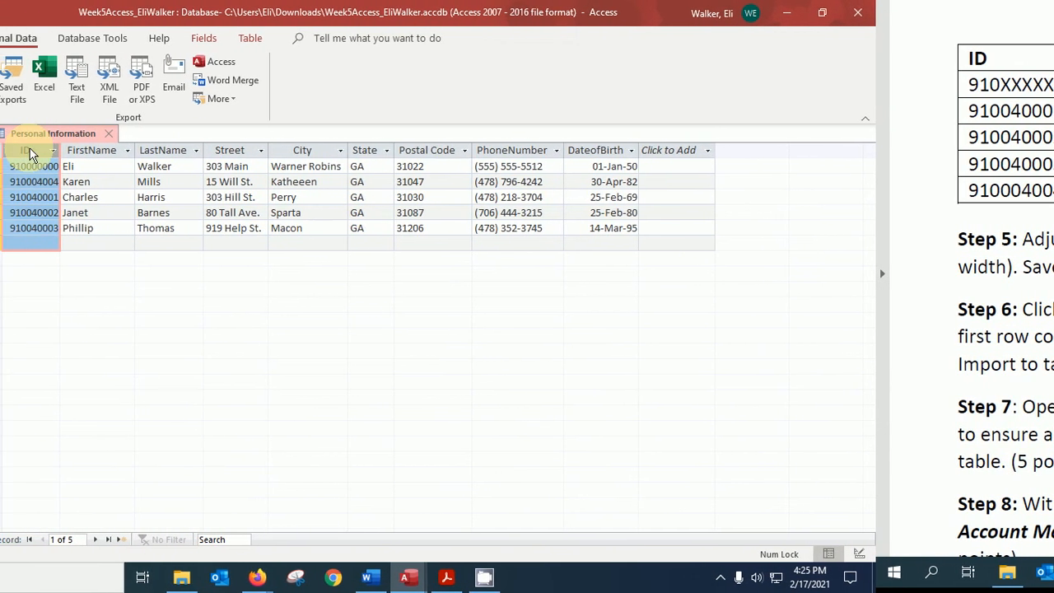
pyautogui.click(617, 150)
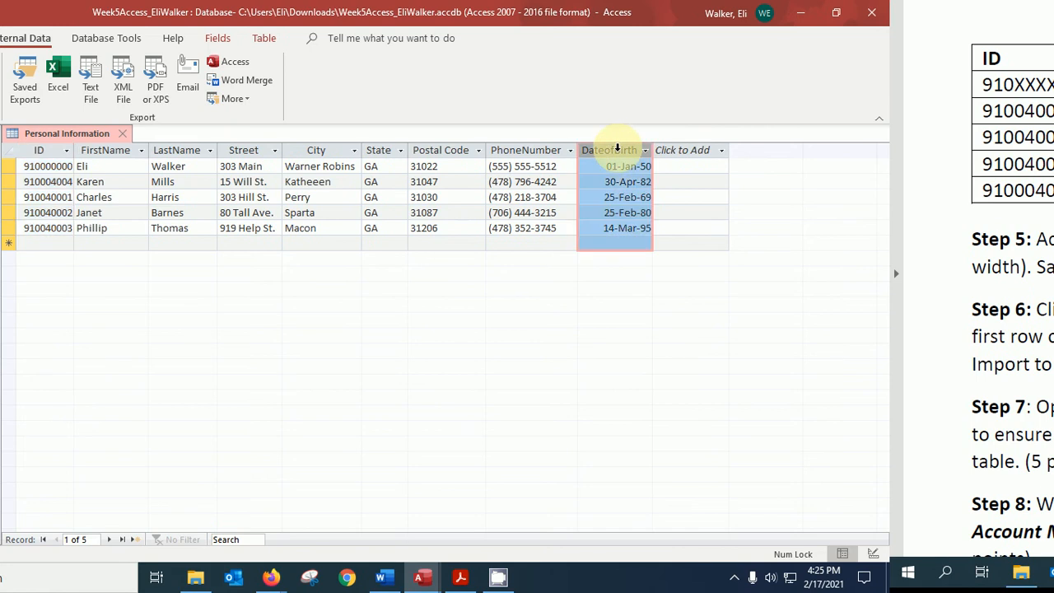
pyautogui.moveTo(617, 149); pyautogui.dragTo(647, 153)
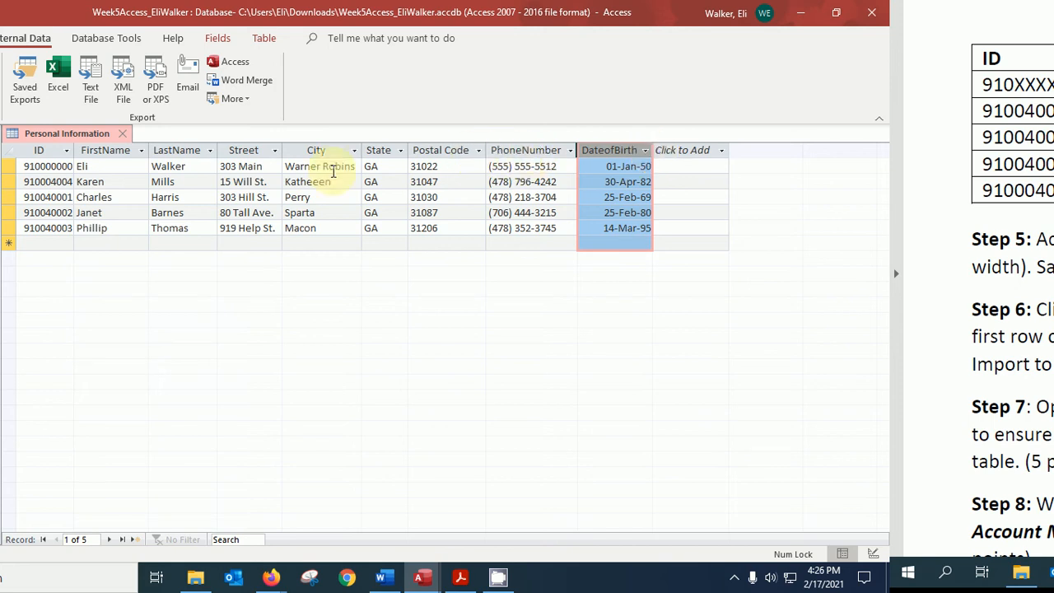
pyautogui.click(42, 151)
pyautogui.moveTo(63, 151); pyautogui.dragTo(676, 159)
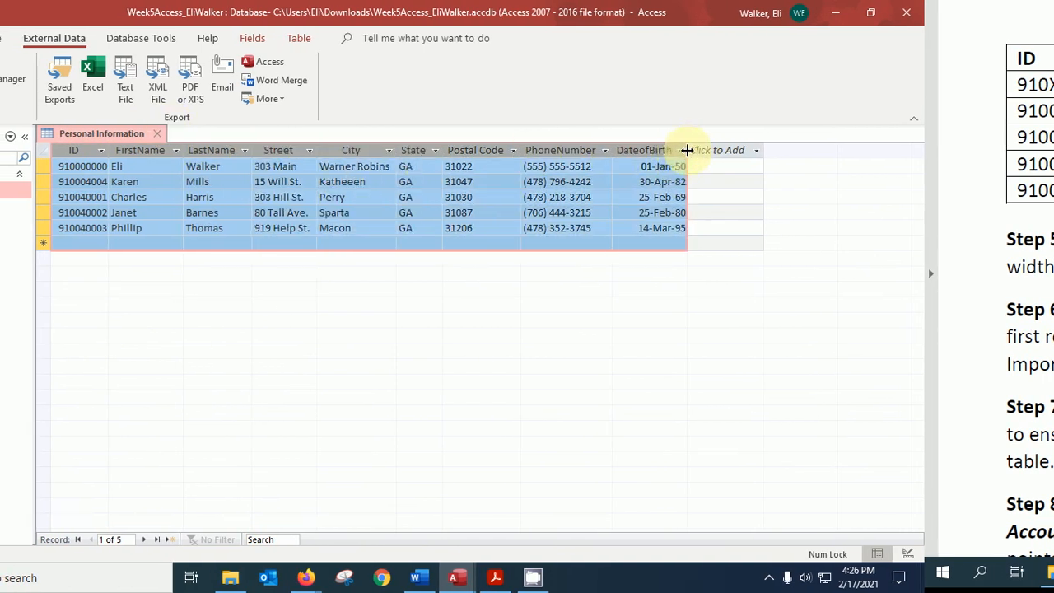
pyautogui.doubleClick(686, 150)
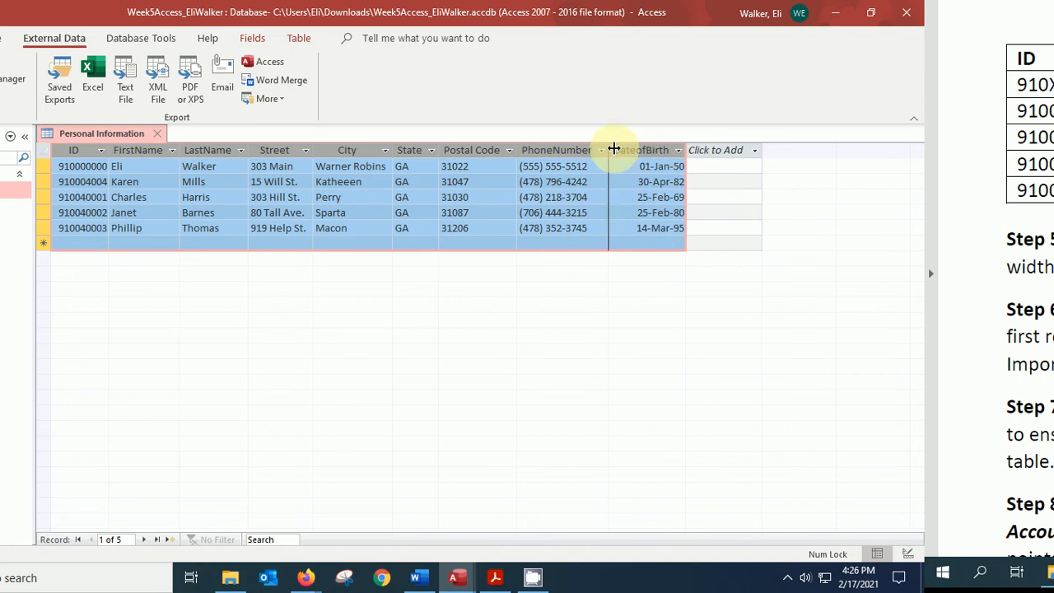
pyautogui.doubleClick(613, 149)
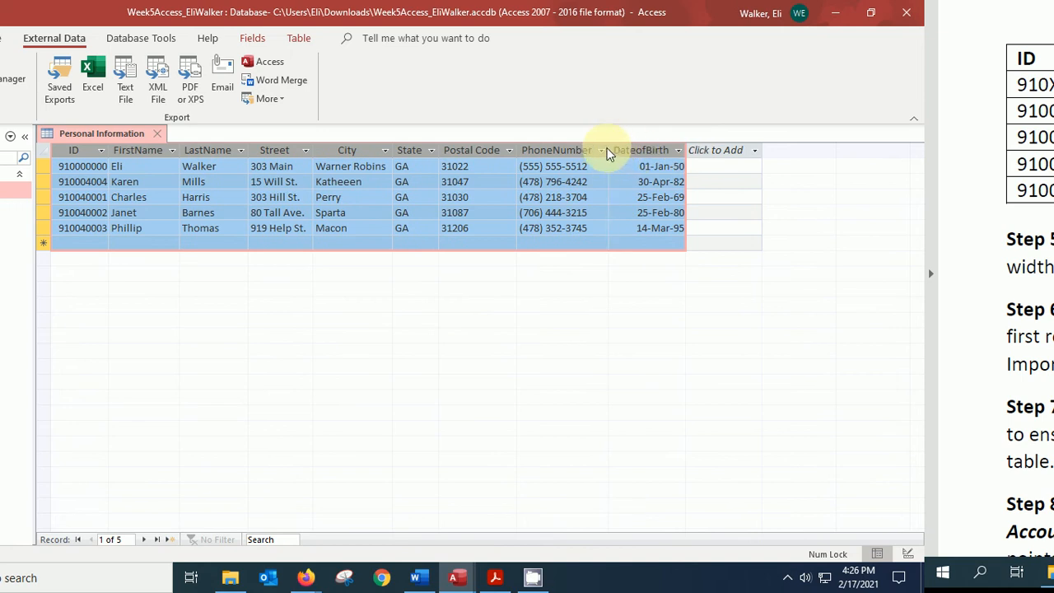
pyautogui.doubleClick(520, 150)
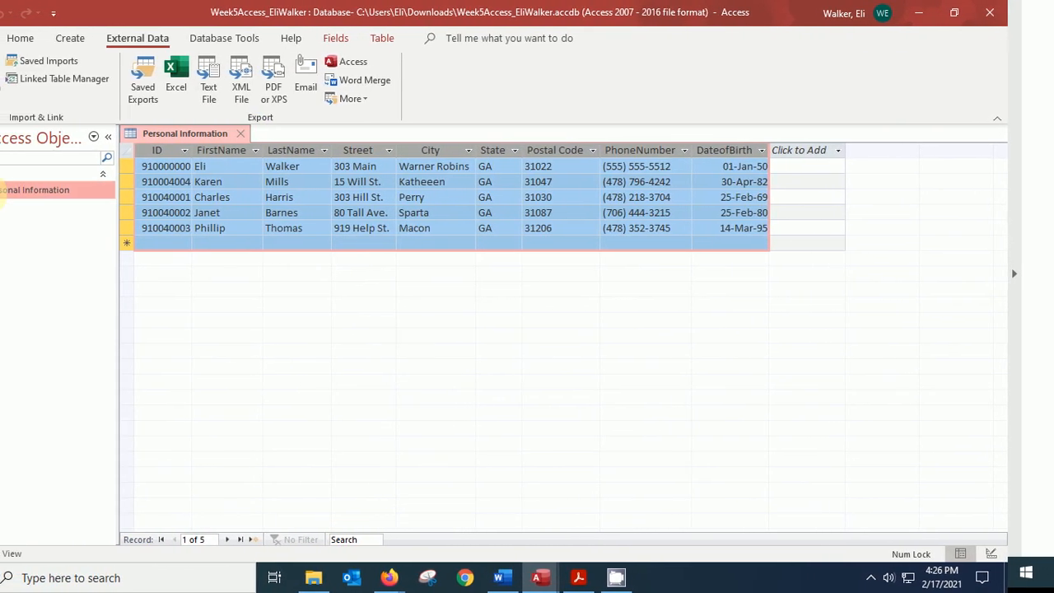
pyautogui.click(267, 130)
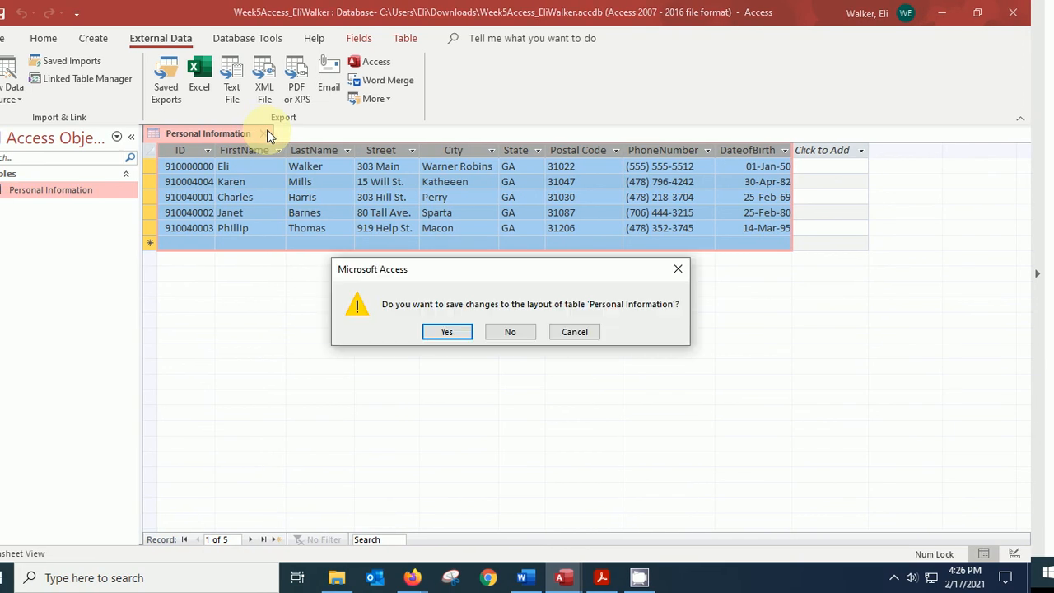
pyautogui.click(447, 331)
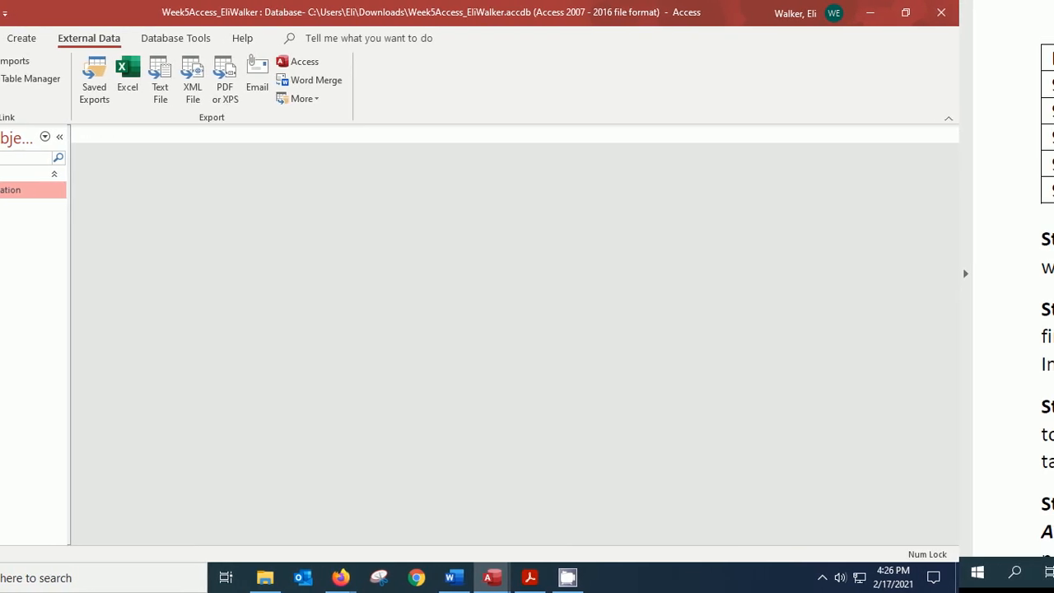
pyautogui.press('super+Down')
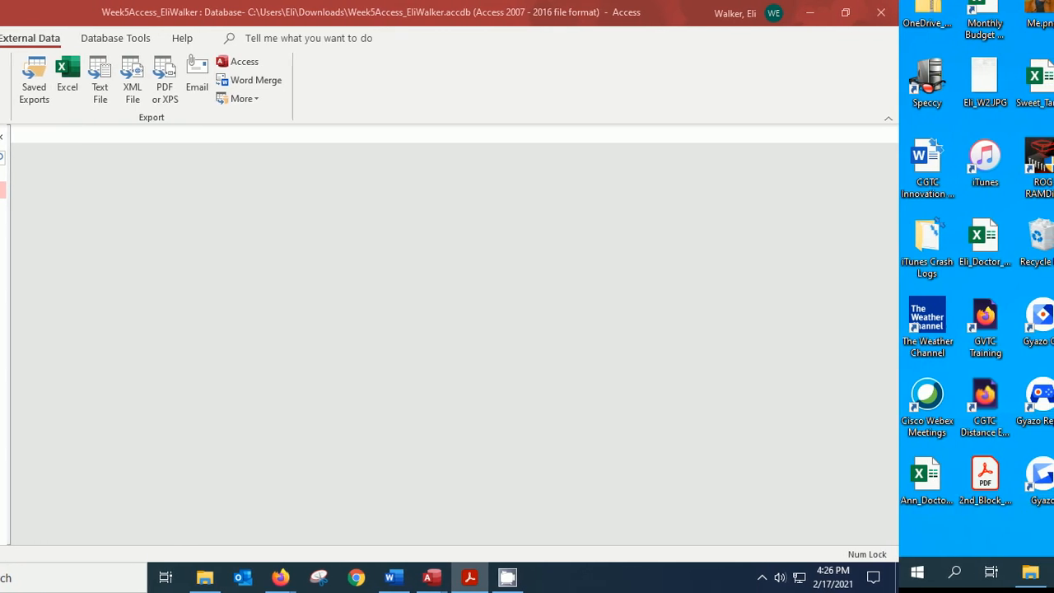
pyautogui.moveTo(1053, 1); pyautogui.dragTo(1001, 1)
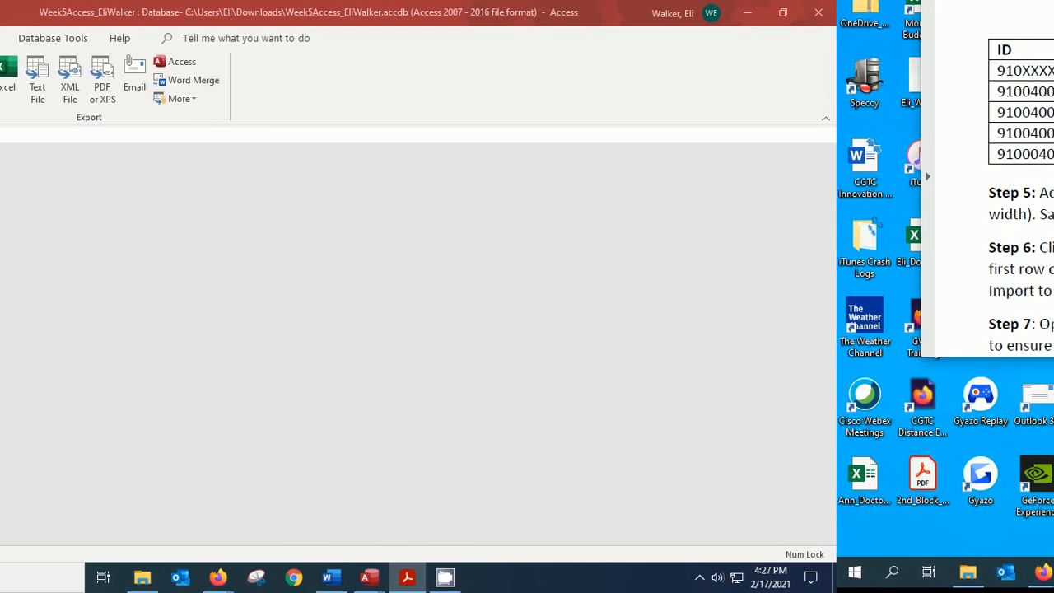
pyautogui.press('super+Up')
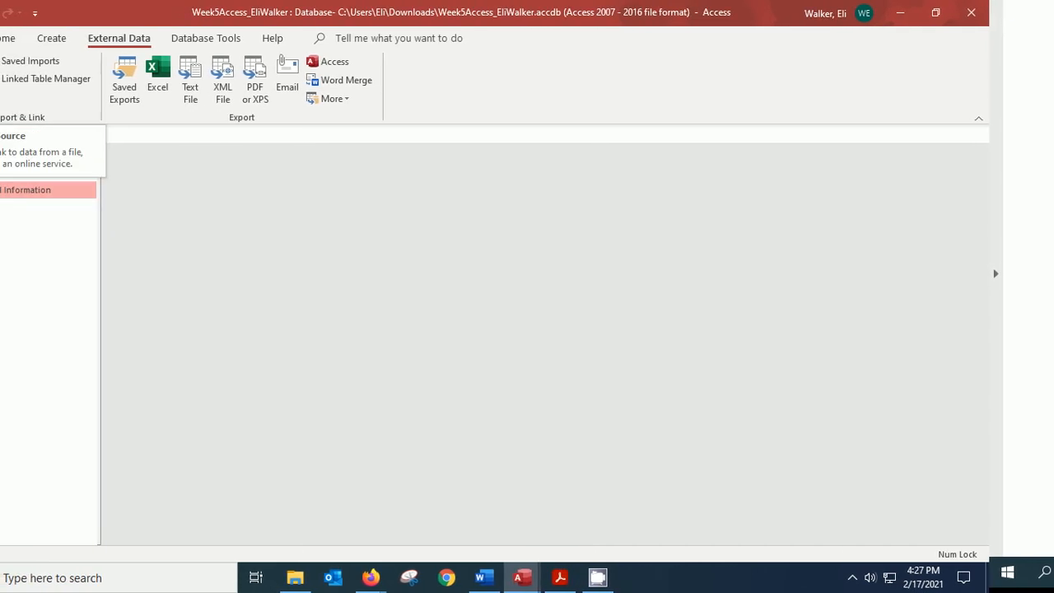
# Start importing the Excel file Account.xlsx from the Downloads folder into a new table in the current database
pyautogui.click(3, 81)
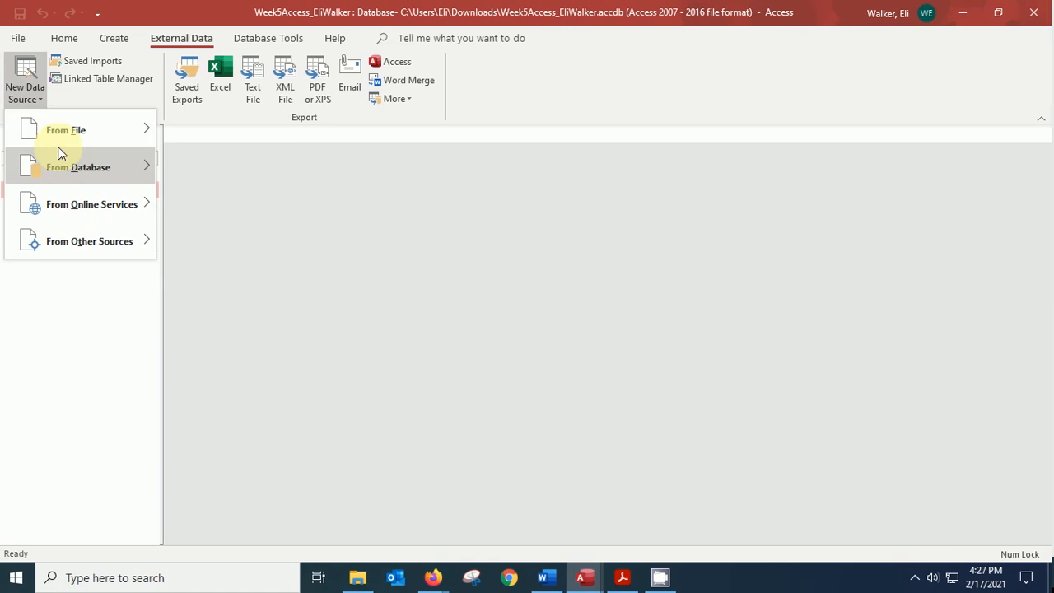
pyautogui.moveTo(50, 141)
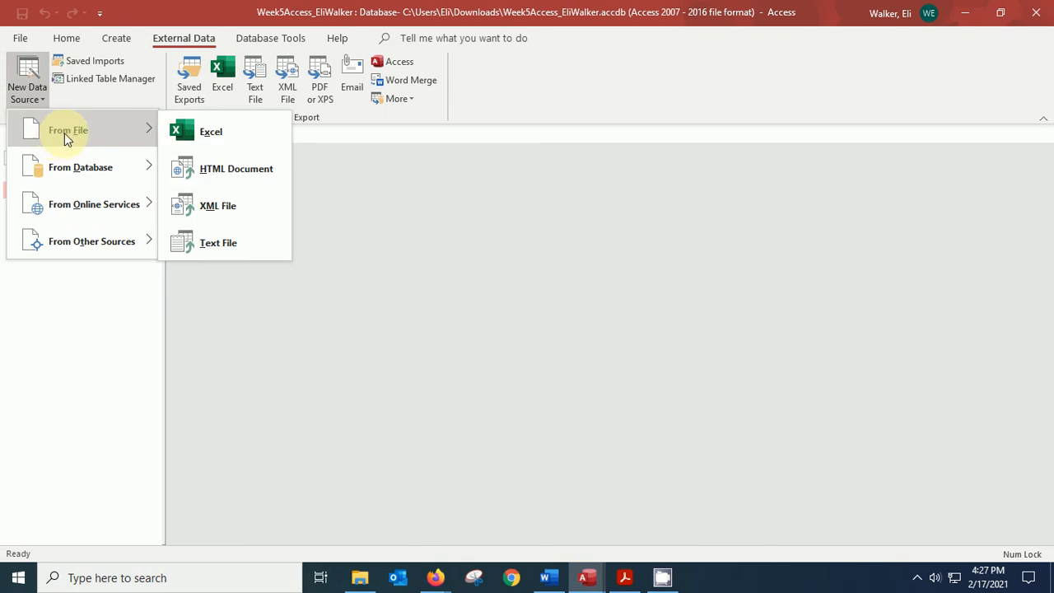
pyautogui.click(186, 128)
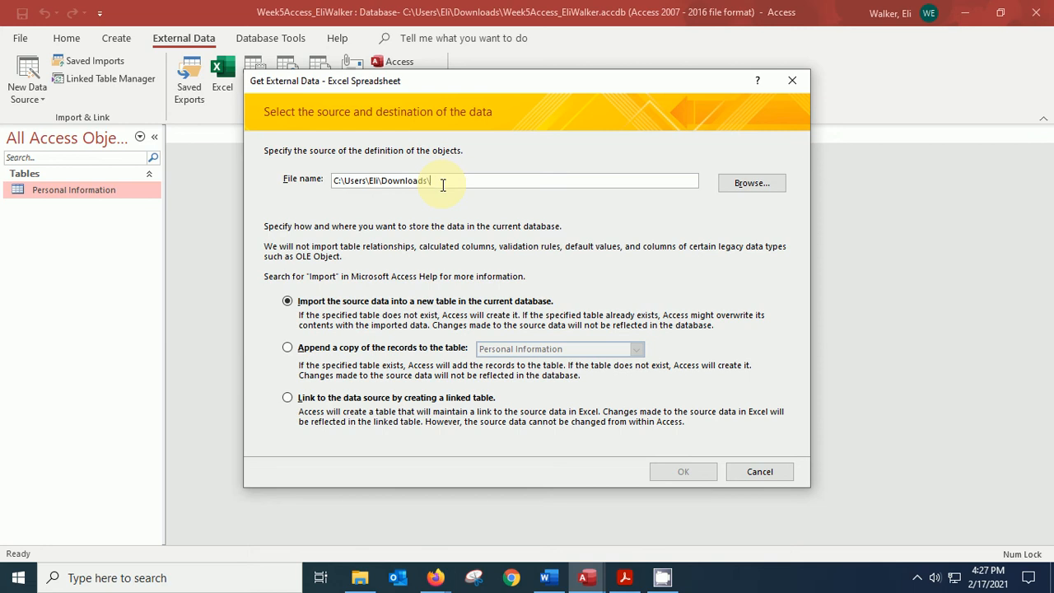
pyautogui.click(752, 183)
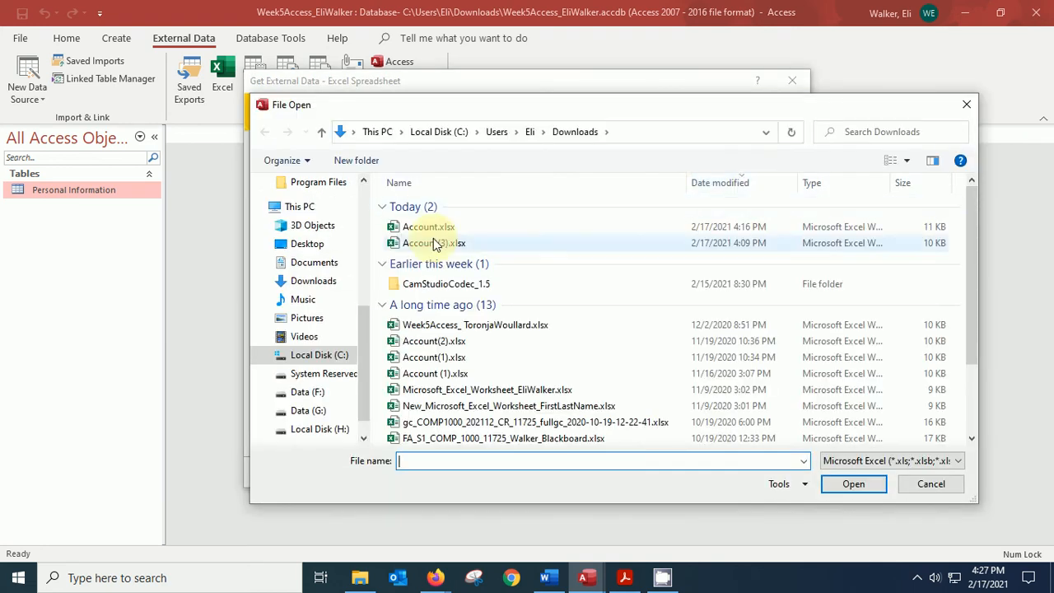
pyautogui.click(430, 229)
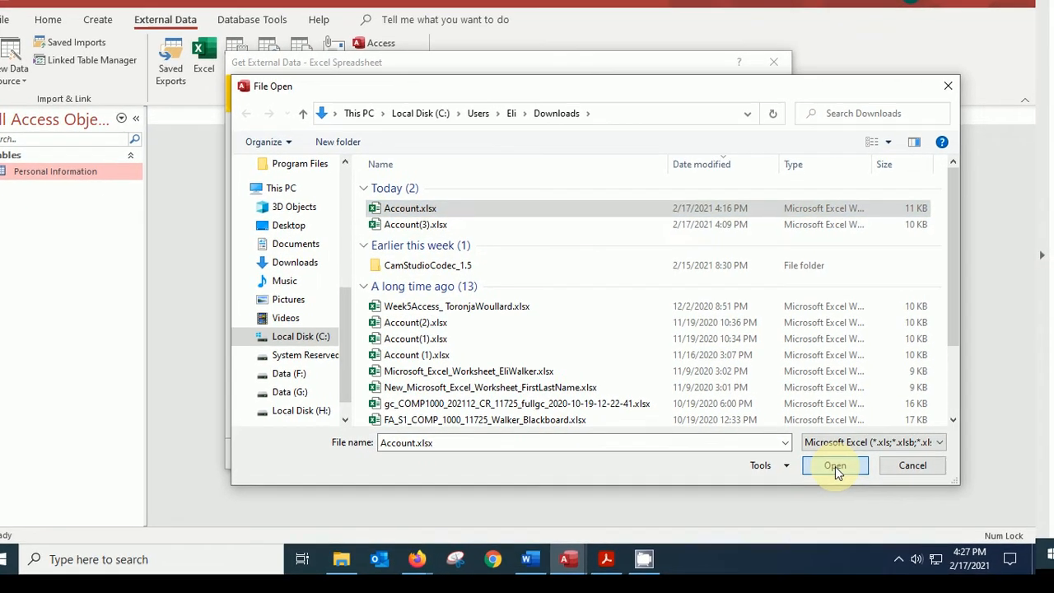
pyautogui.click(864, 484)
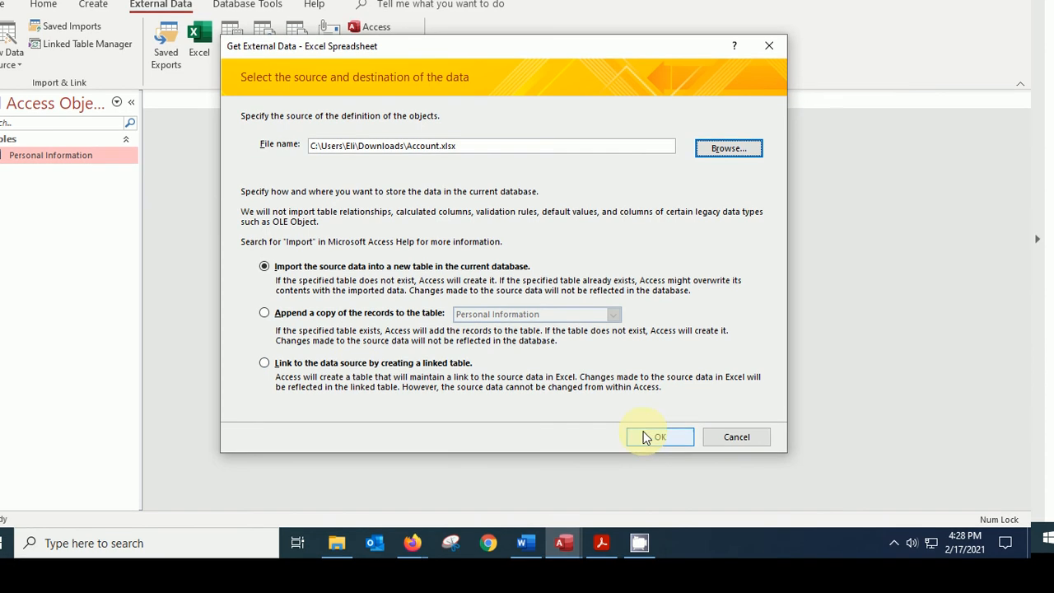
pyautogui.click(660, 438)
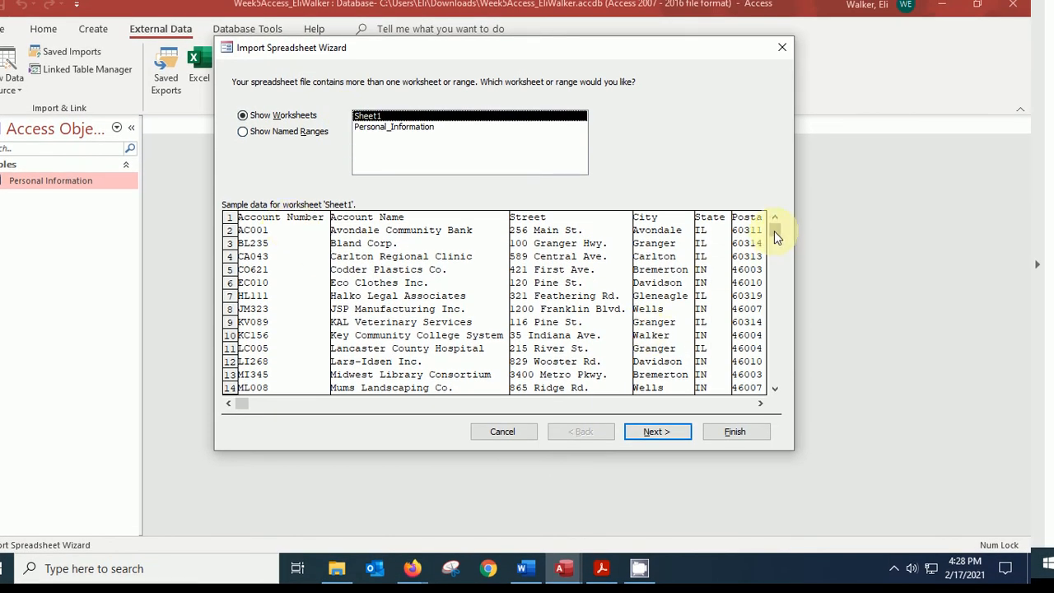
# Review the Sheet1 sample data and import that worksheet with its first row as column headings
pyautogui.moveTo(775, 231); pyautogui.dragTo(775, 379)
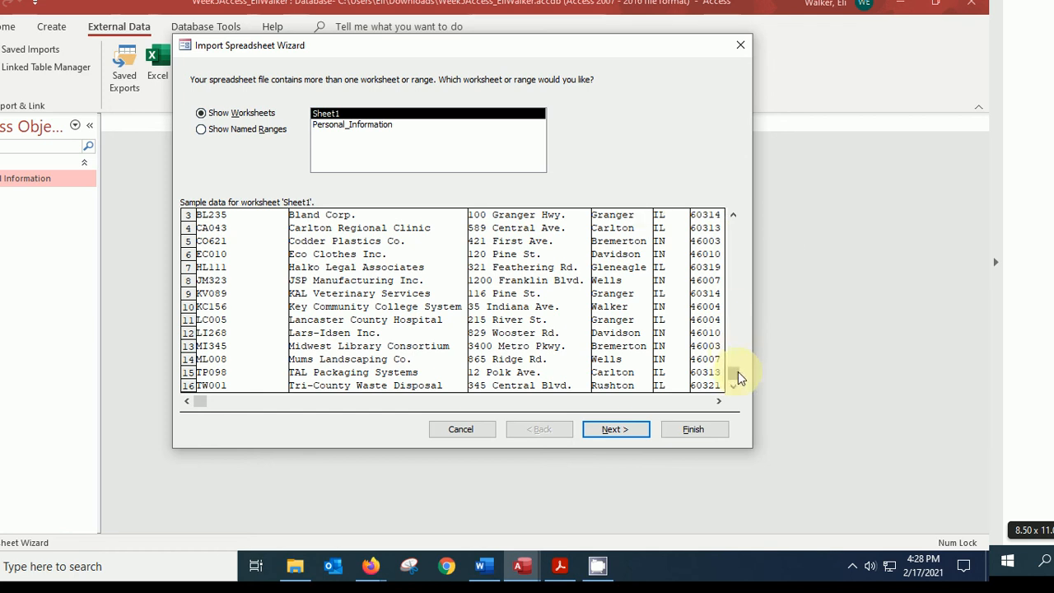
pyautogui.moveTo(733, 373); pyautogui.dragTo(737, 221)
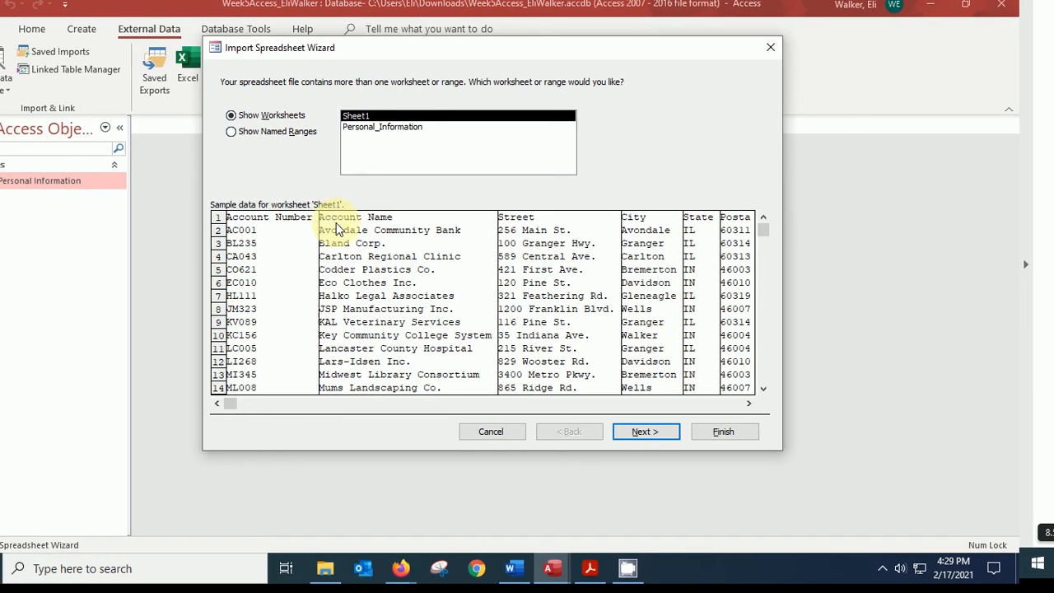
pyautogui.click(646, 427)
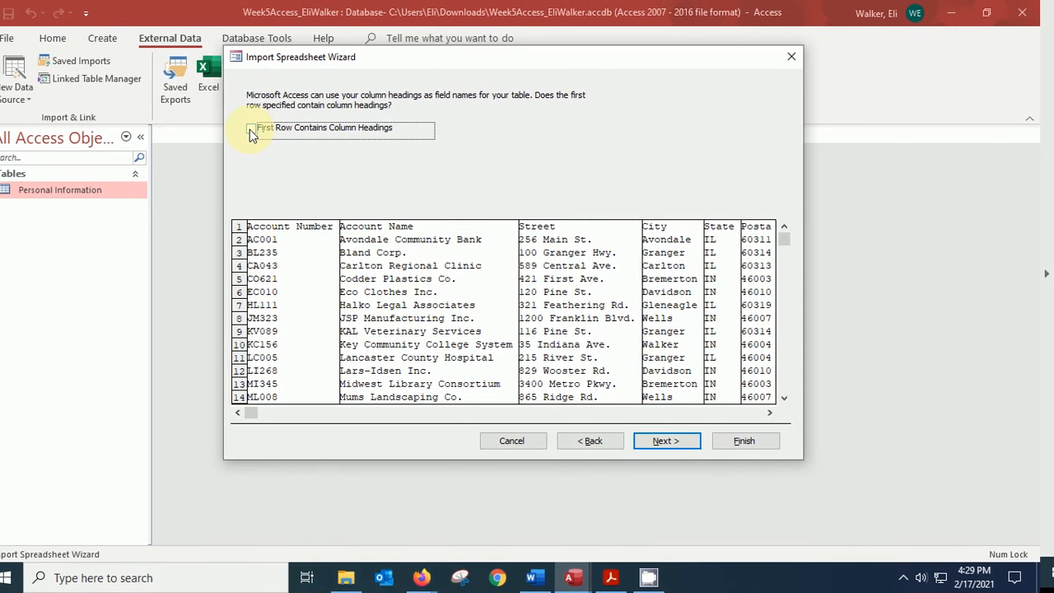
pyautogui.click(258, 130)
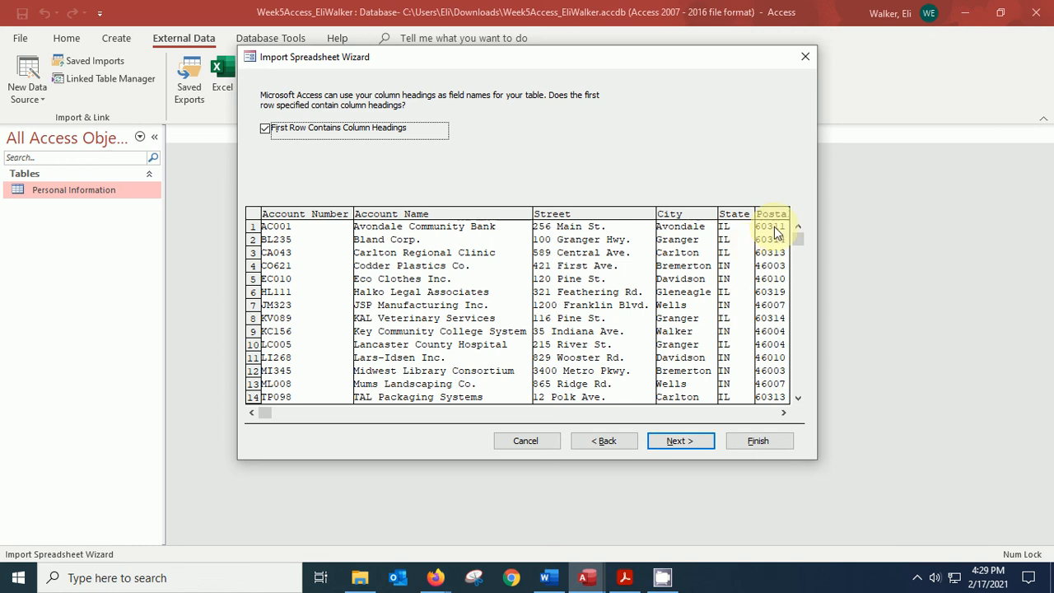
pyautogui.click(683, 444)
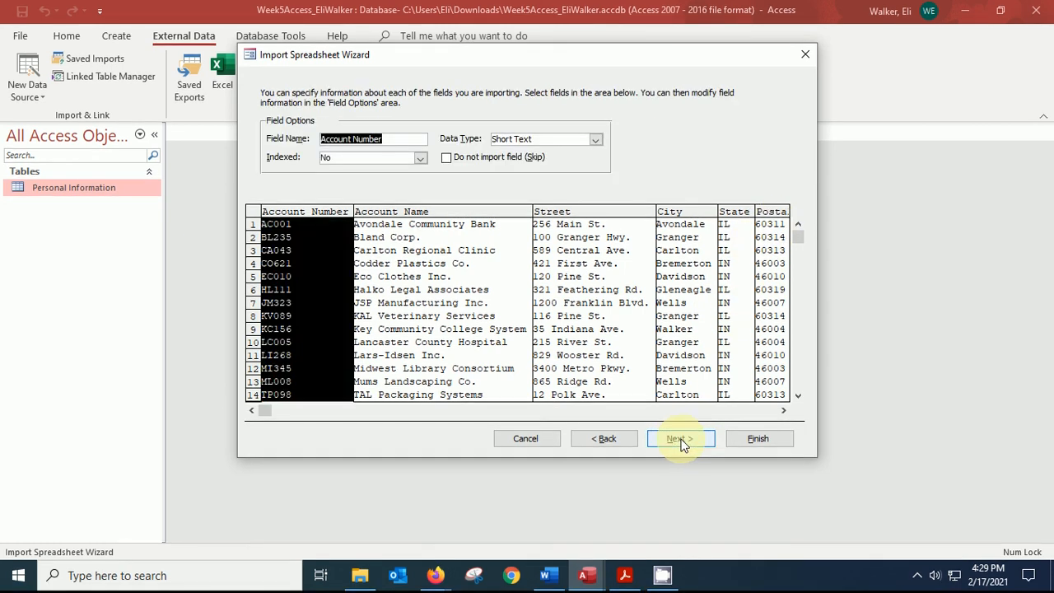
# Keep the default field options and choose Account Number as the imported table's own primary key
pyautogui.click(683, 444)
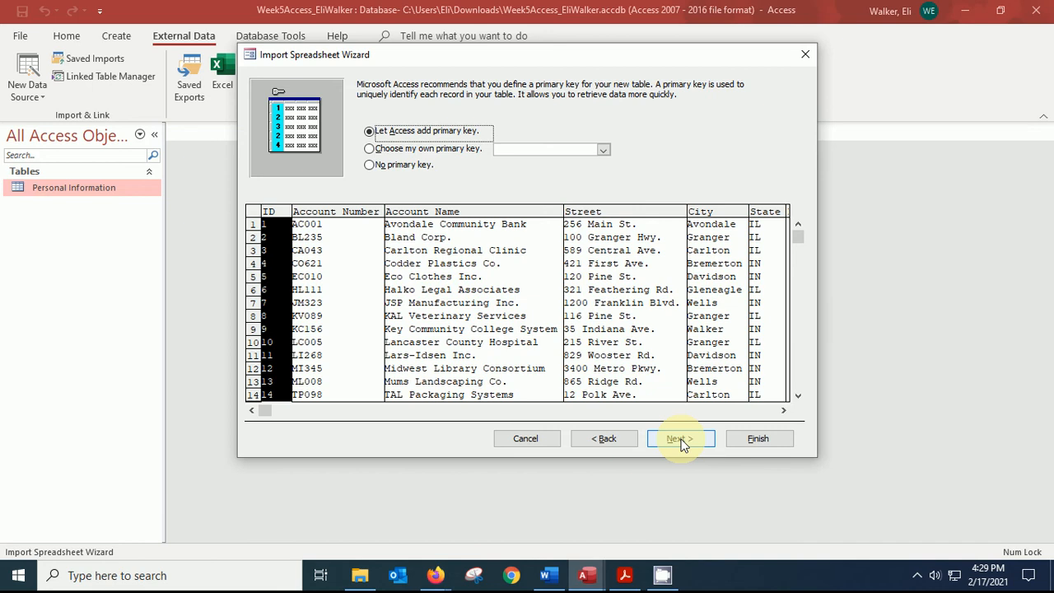
pyautogui.click(370, 152)
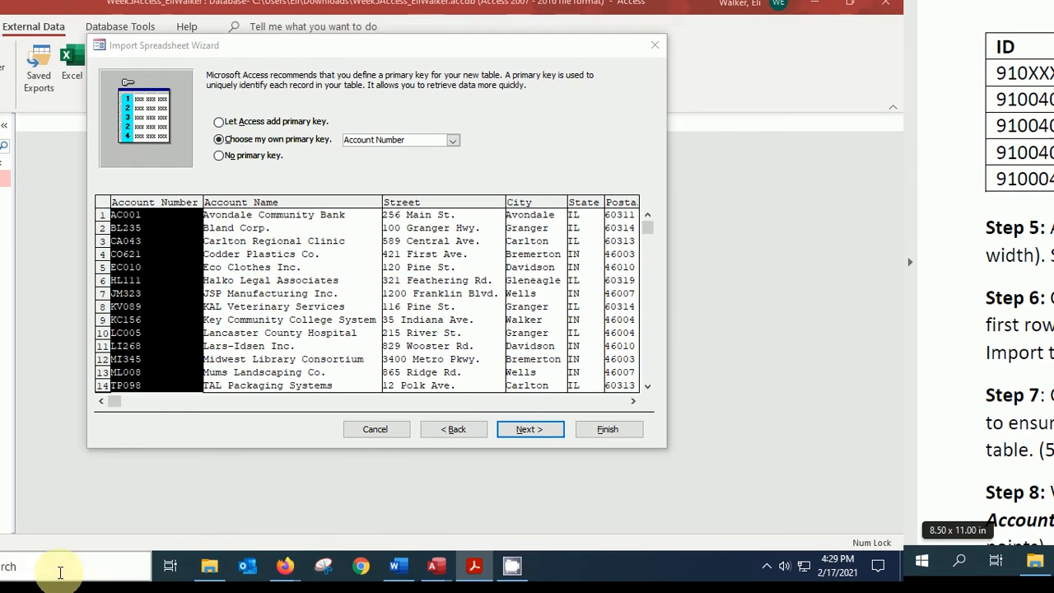
pyautogui.click(532, 420)
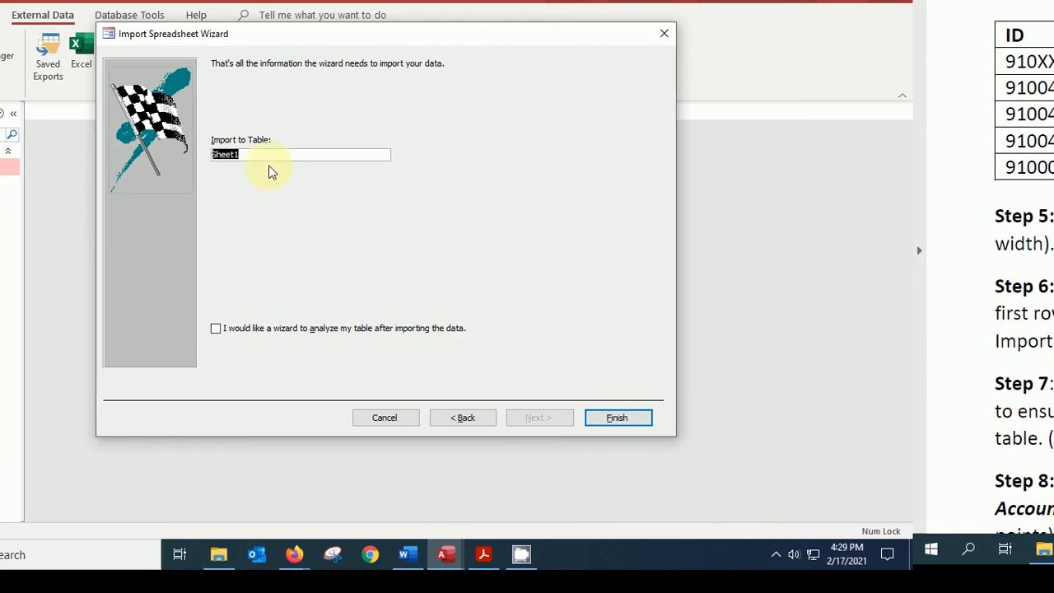
# Name the destination table Account Info and finish the import without saving the import steps
pyautogui.click(245, 155)
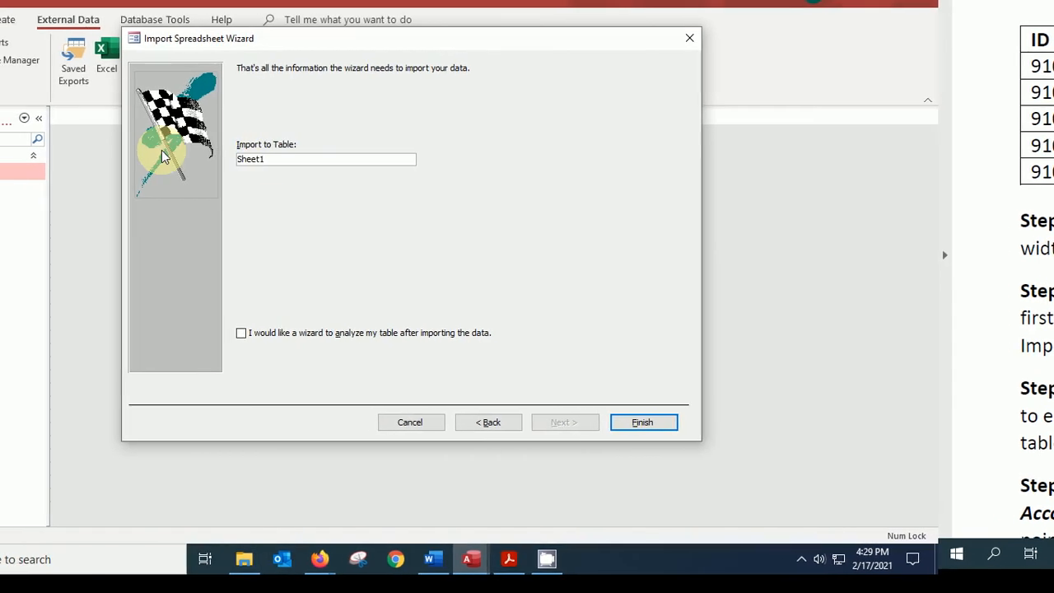
pyautogui.press('BackSpace')
pyautogui.press('BackSpace')
pyautogui.press('BackSpace')
pyautogui.press('BackSpace')
pyautogui.press('BackSpace')
pyautogui.press('BackSpace')
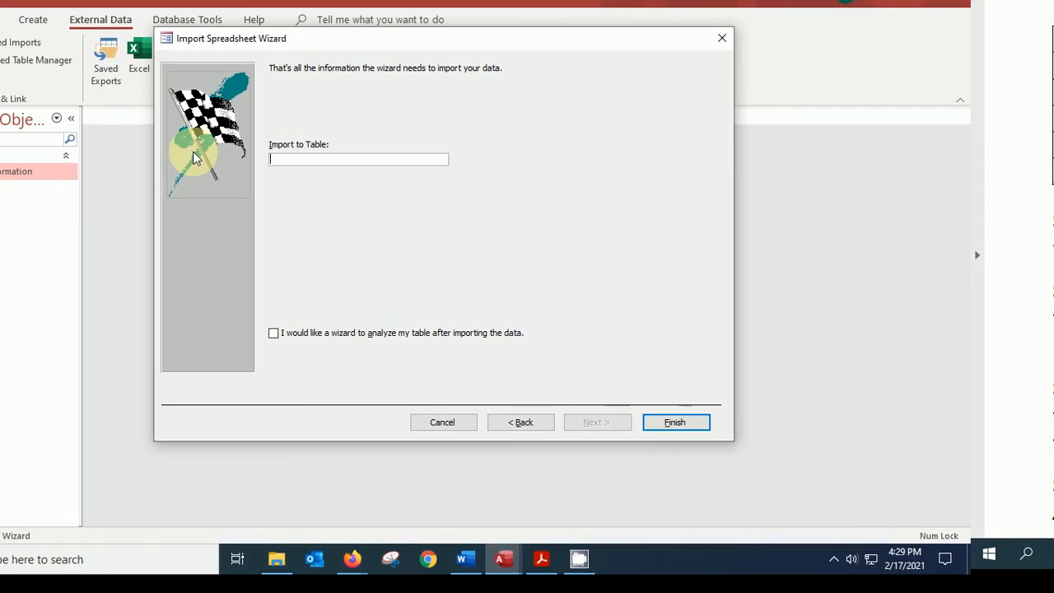
pyautogui.write('Account Info')
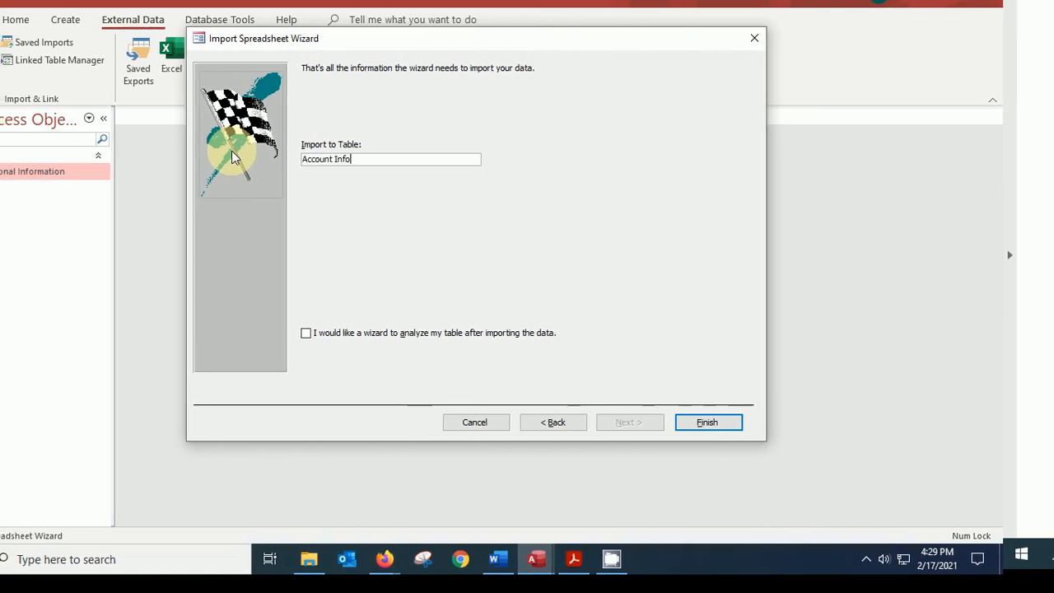
pyautogui.click(718, 418)
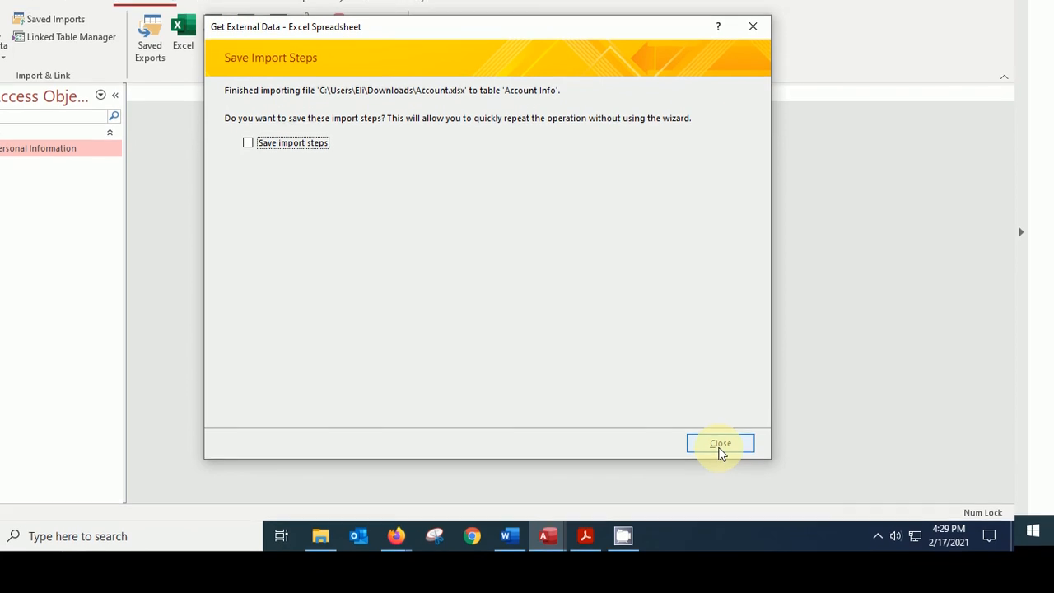
pyautogui.click(721, 441)
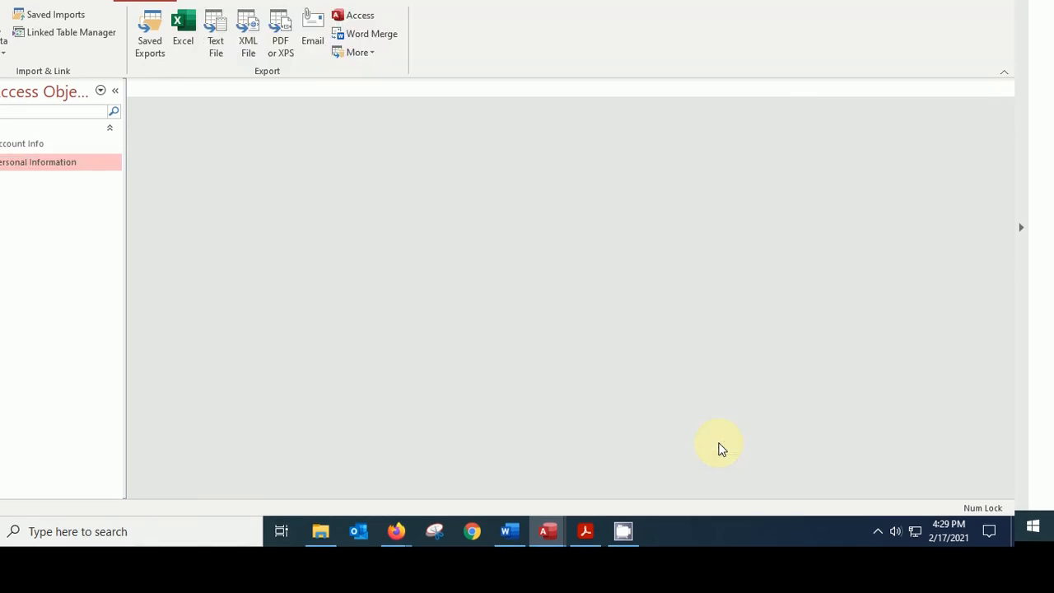
# Open the Personal Information and Account Info tables in Datasheet View
pyautogui.doubleClick(4, 163)
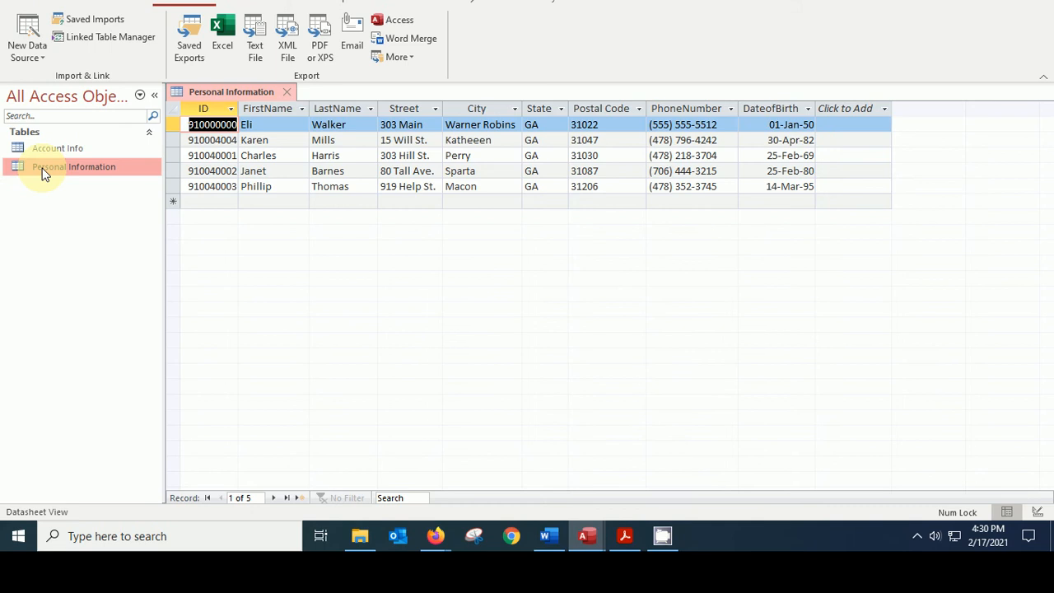
pyautogui.doubleClick(40, 149)
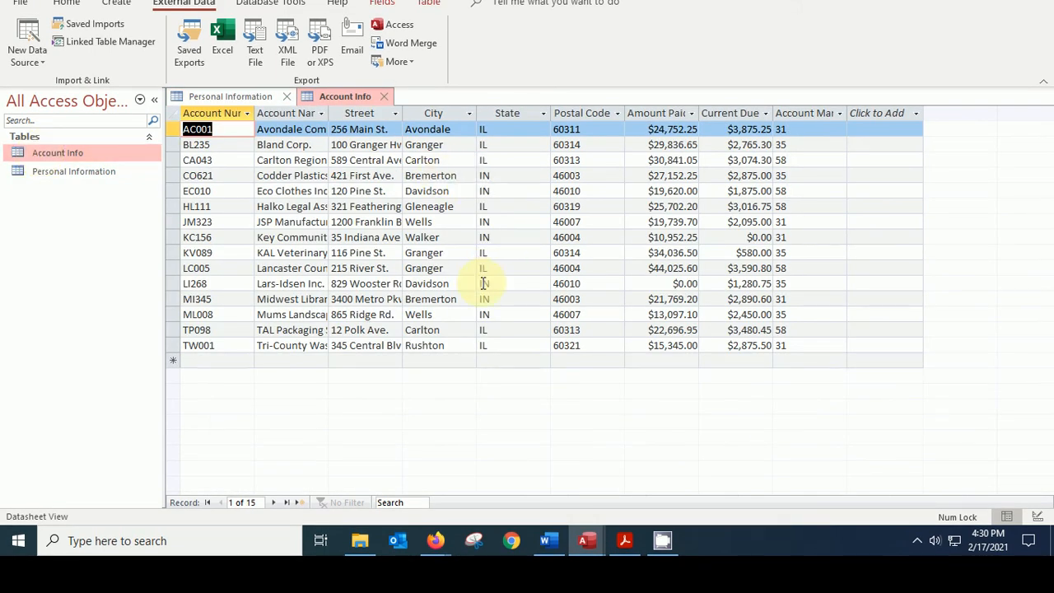
# Fit the widths of all columns in the Account Info table, from Account Number through Account Manager Number, to their contents
pyautogui.click(223, 113)
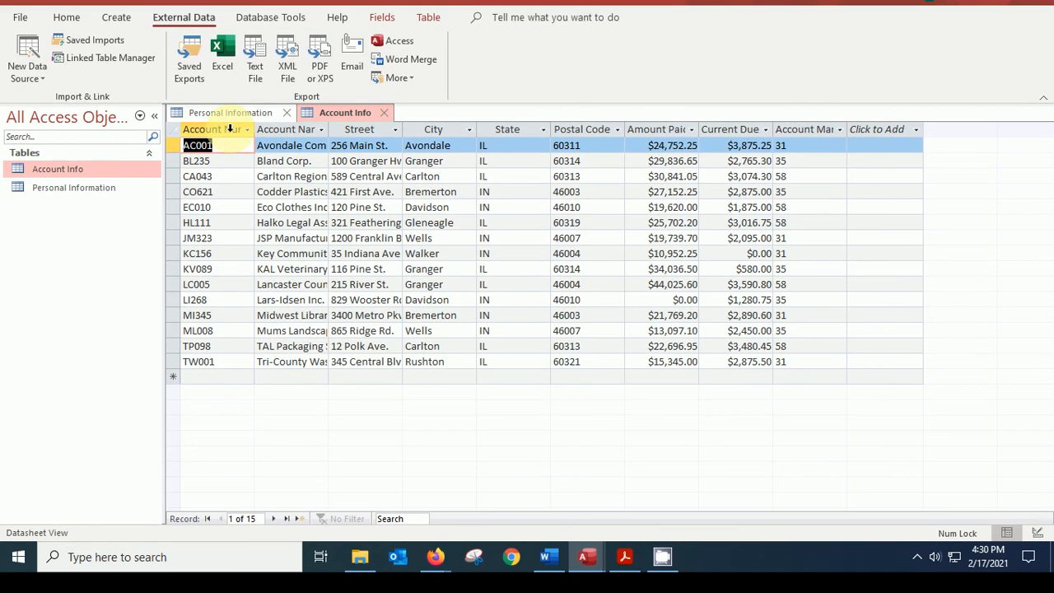
pyautogui.moveTo(229, 139); pyautogui.dragTo(819, 138)
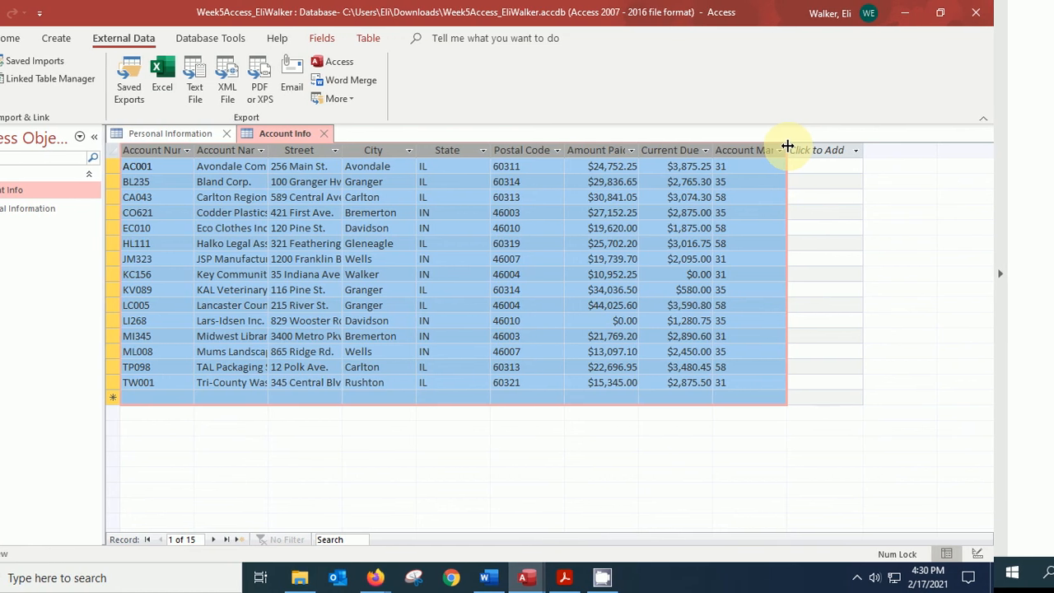
pyautogui.doubleClick(788, 146)
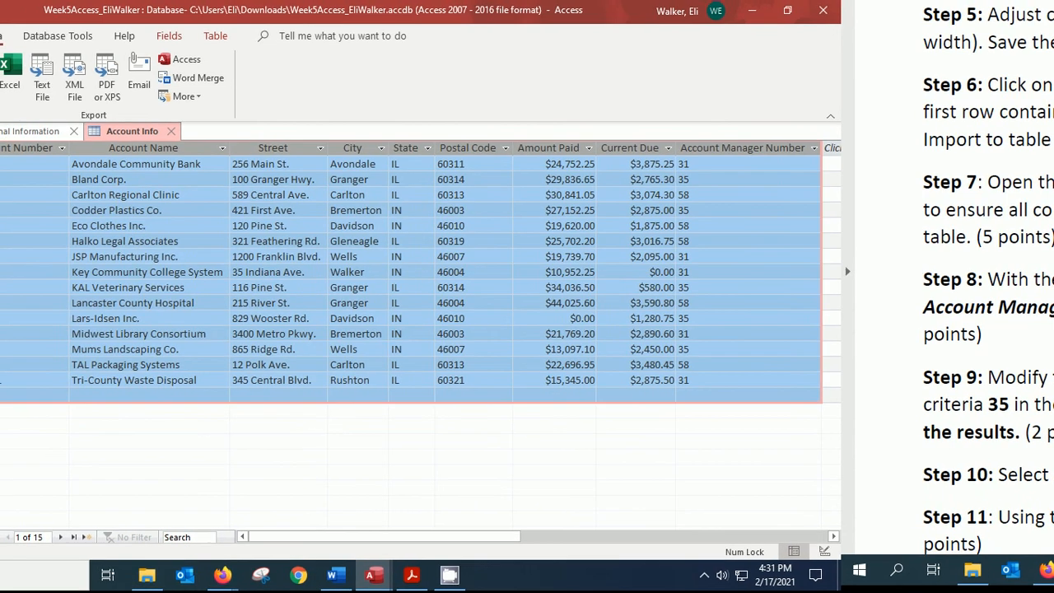
# Create a simple query named Account Info Query from the Account Info table with the Account Number, Account Name and Account Manager Number fields
pyautogui.click(0, 38)
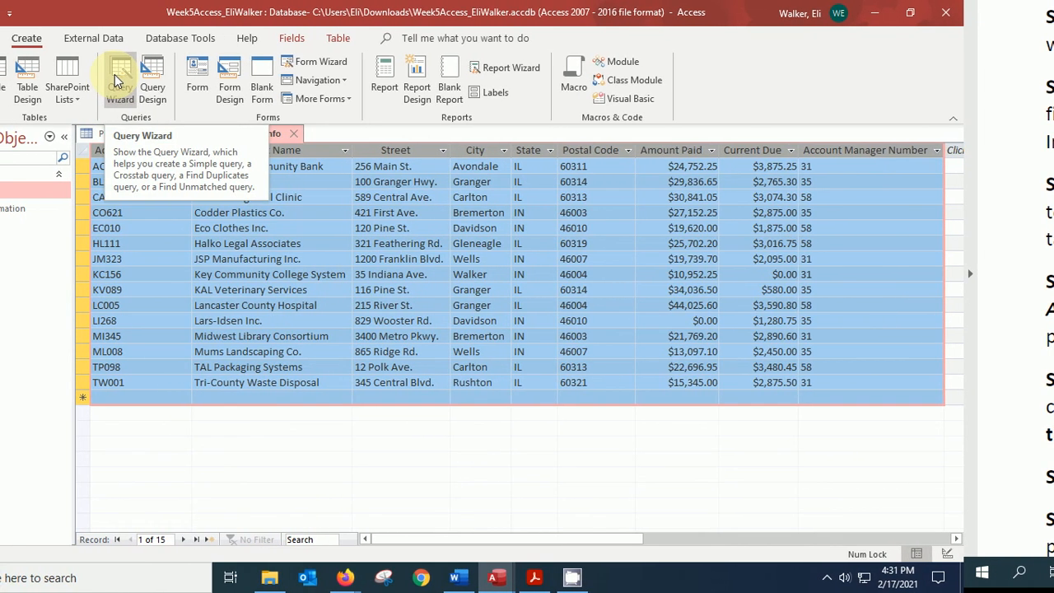
pyautogui.click(125, 81)
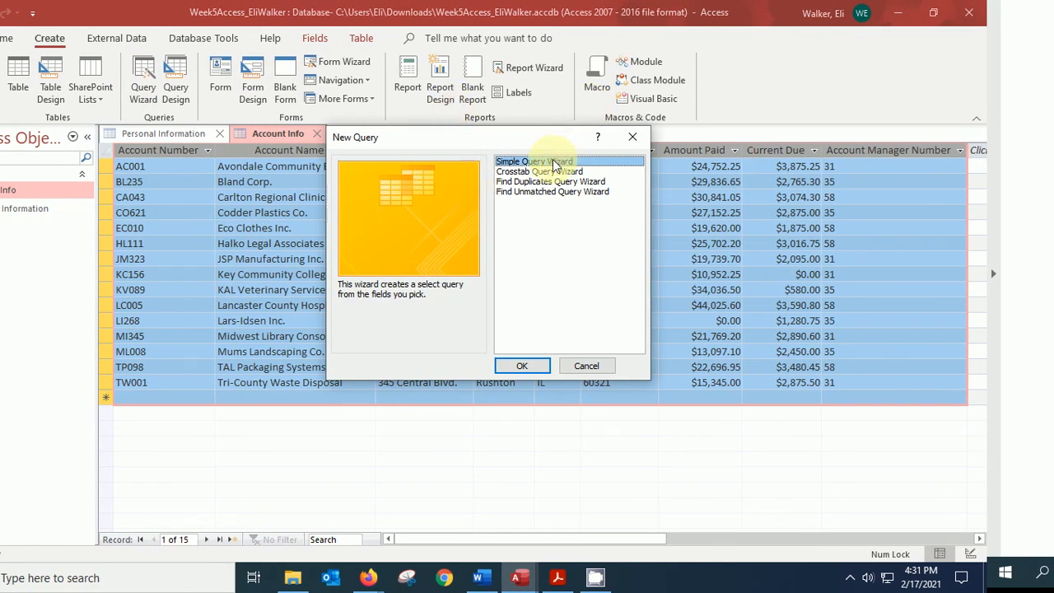
pyautogui.click(519, 367)
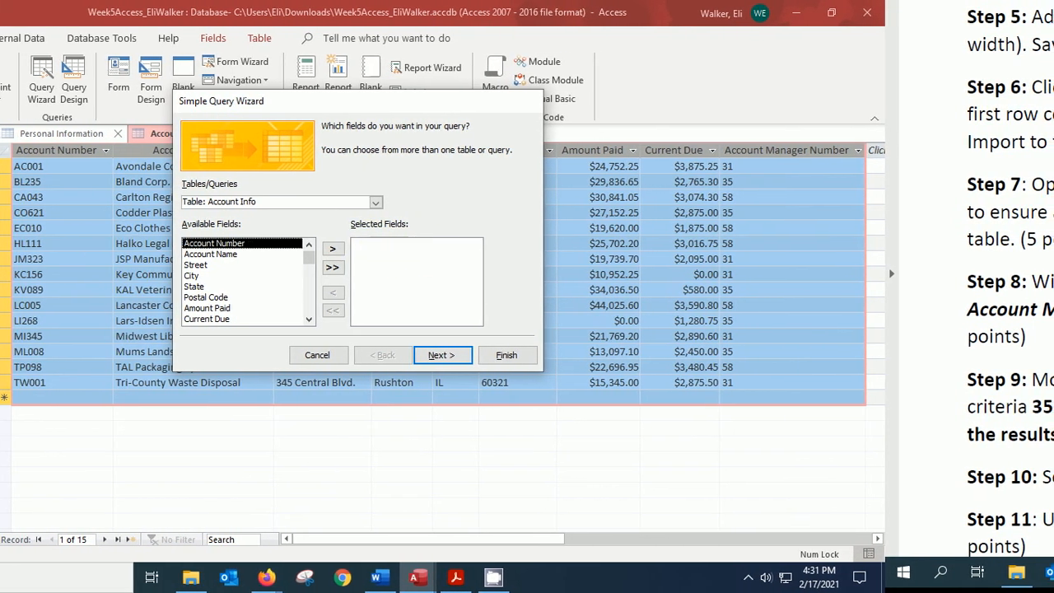
pyautogui.click(327, 251)
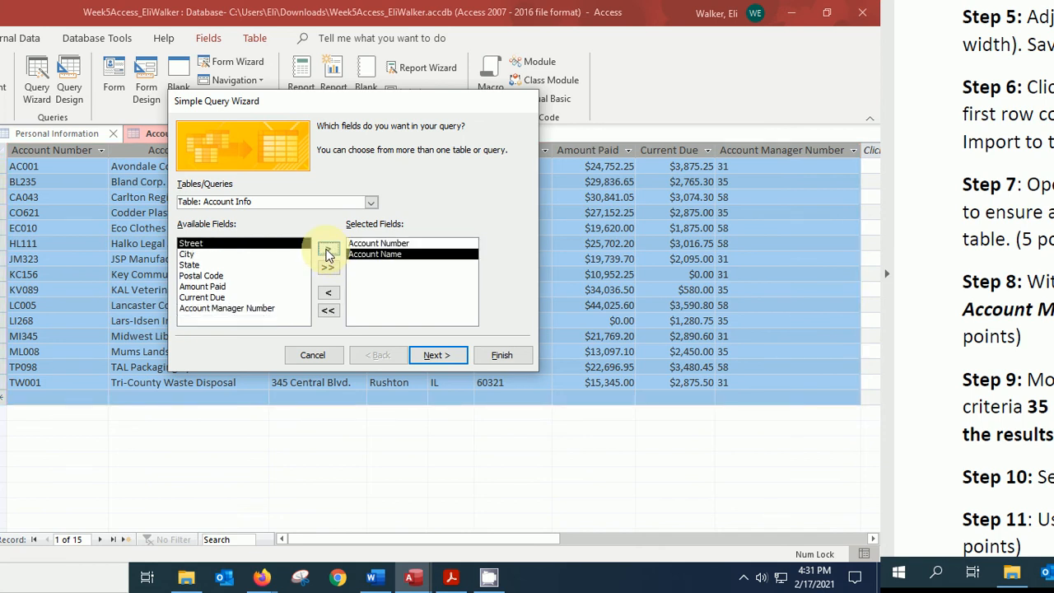
pyautogui.click(262, 306)
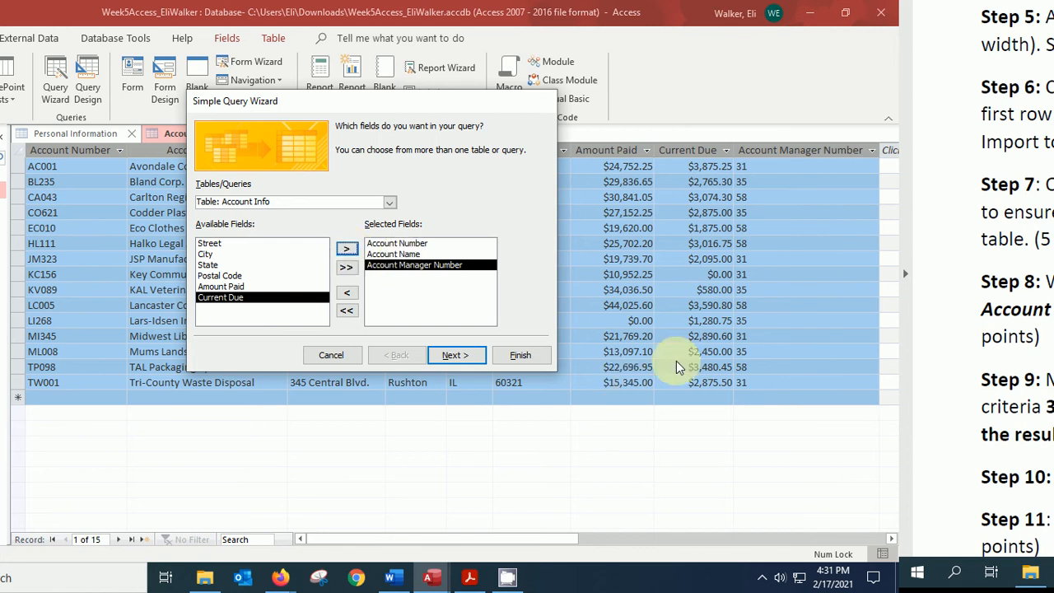
pyautogui.click(455, 355)
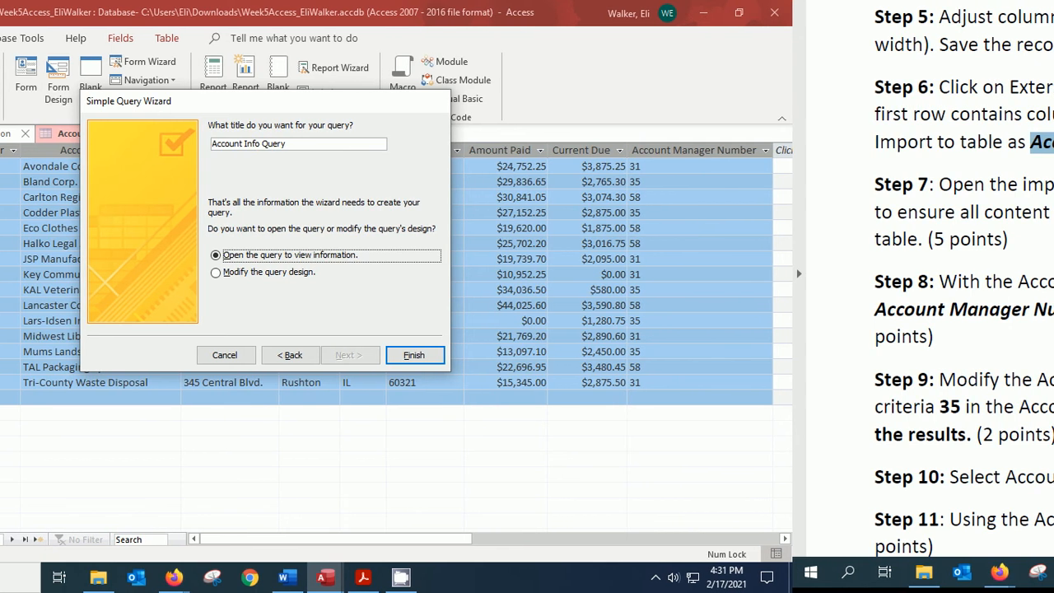
pyautogui.click(407, 356)
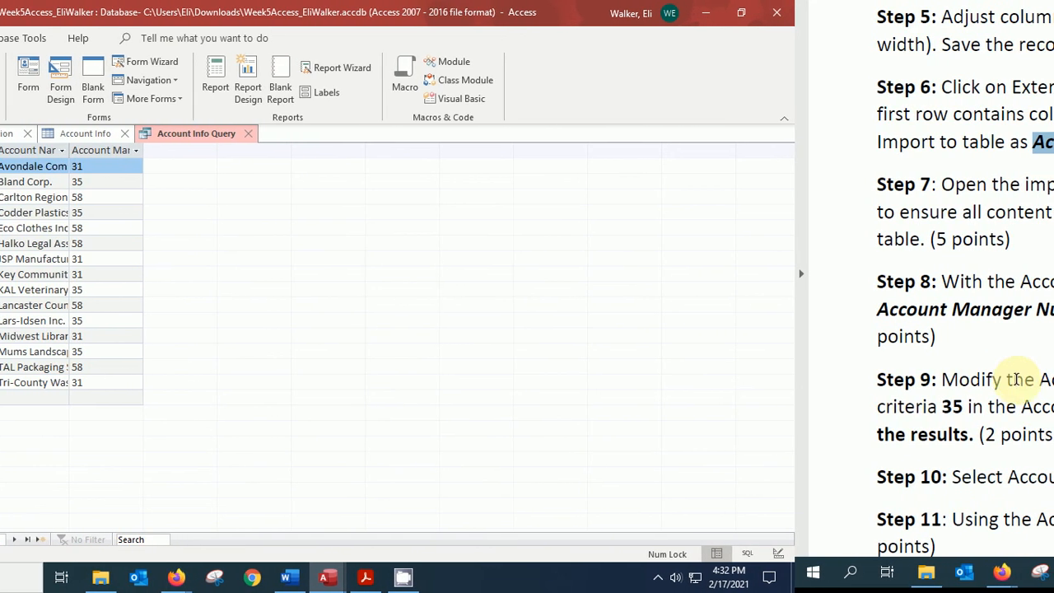
# Decline opening the Account Info table as read-only and close all open objects, saving the table's layout changes
pyautogui.scroll(-1, 1038, 370)
pyautogui.scroll(-3, 940, 329)
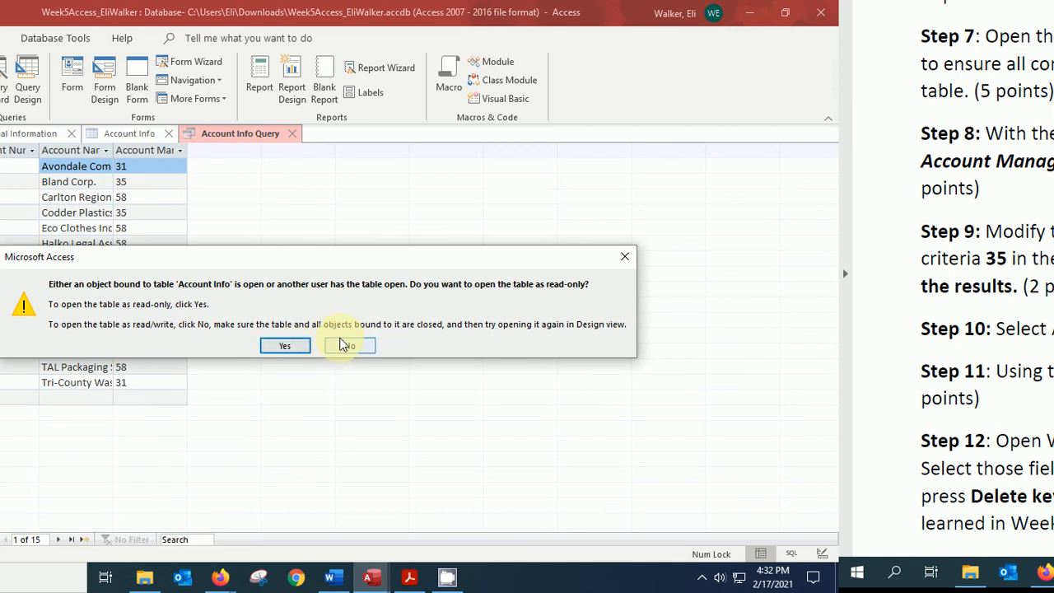
pyautogui.click(349, 345)
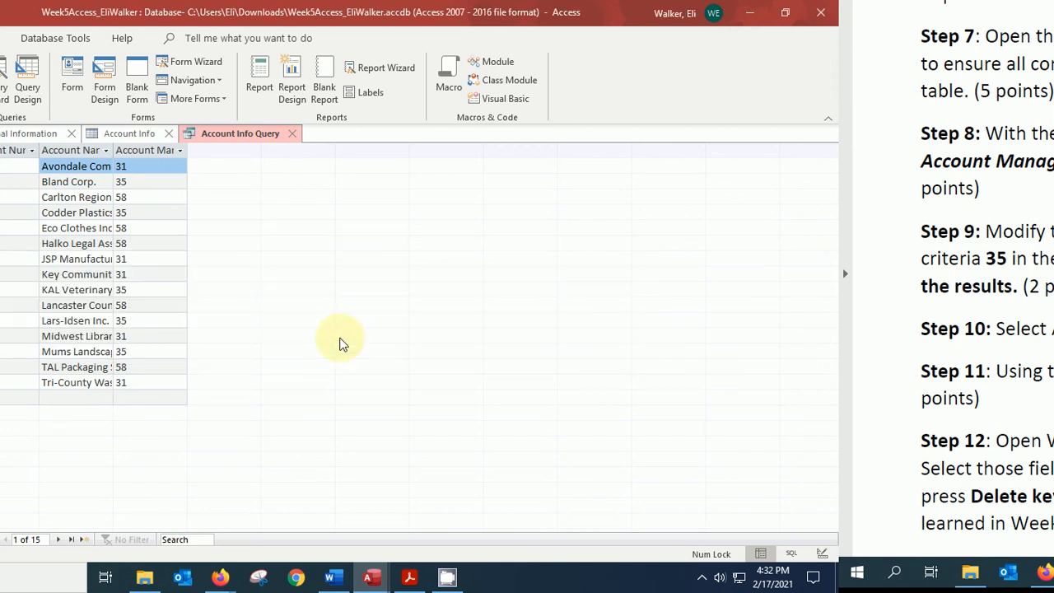
pyautogui.click(295, 133)
pyautogui.click(169, 134)
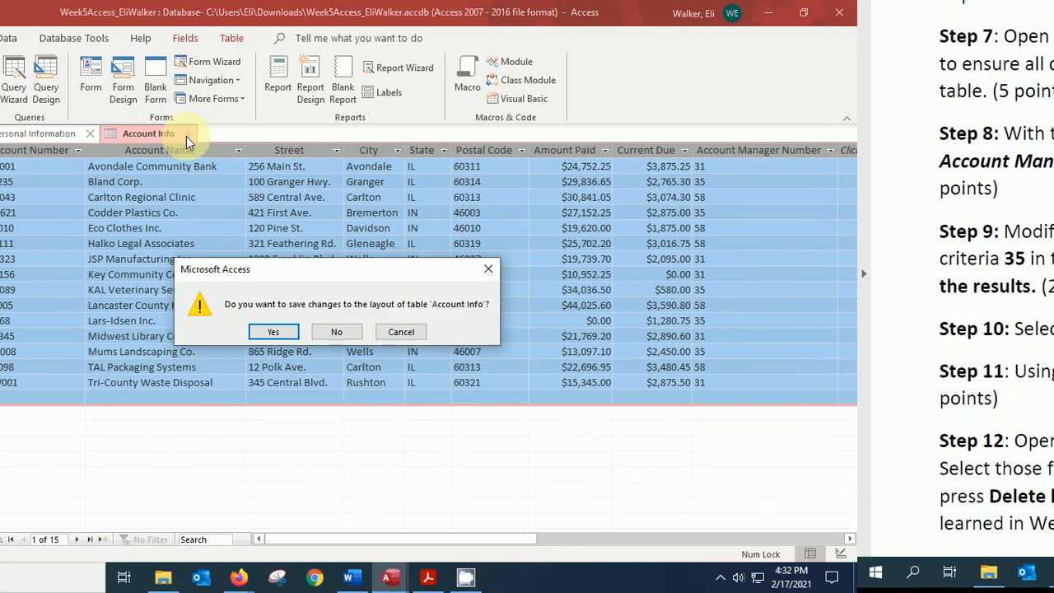
pyautogui.click(284, 333)
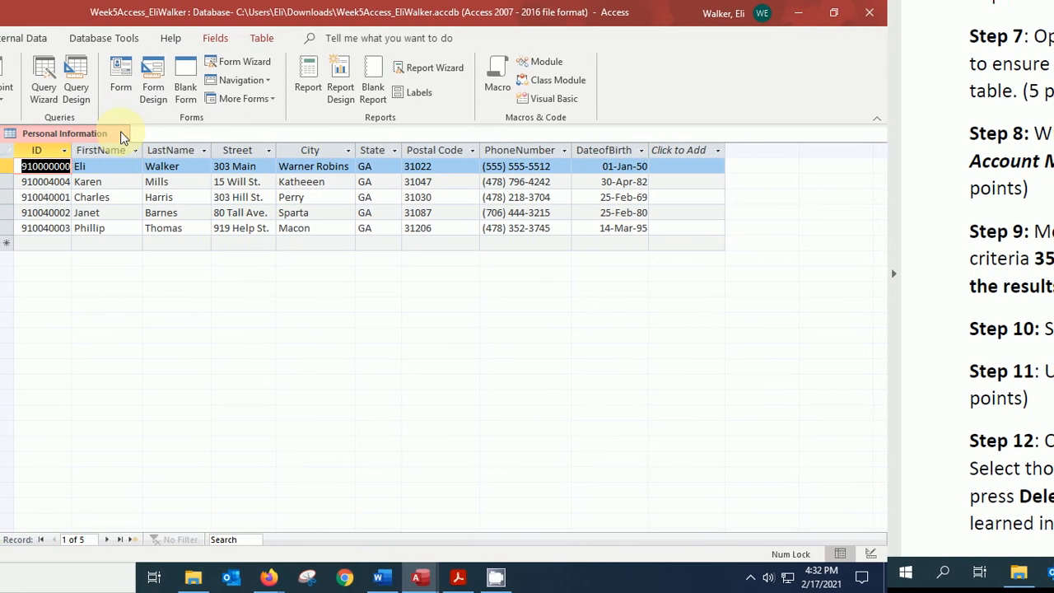
pyautogui.click(122, 134)
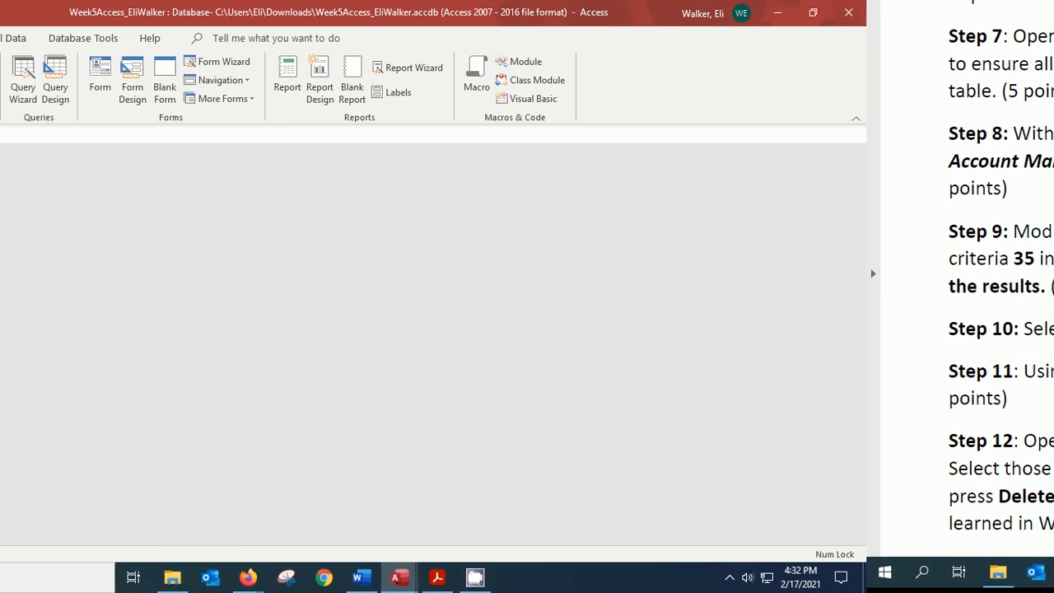
# In the Account Info Query design, set the Account Manager Number criterion to 35, run the query and save its changes on closing
pyautogui.rightClick(0, 237)
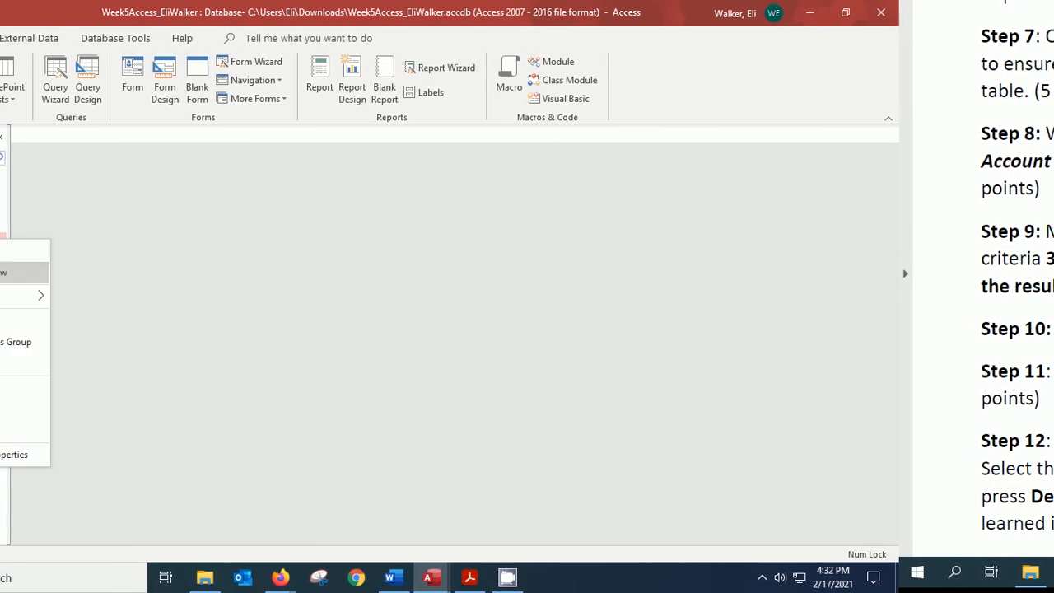
pyautogui.click(9, 272)
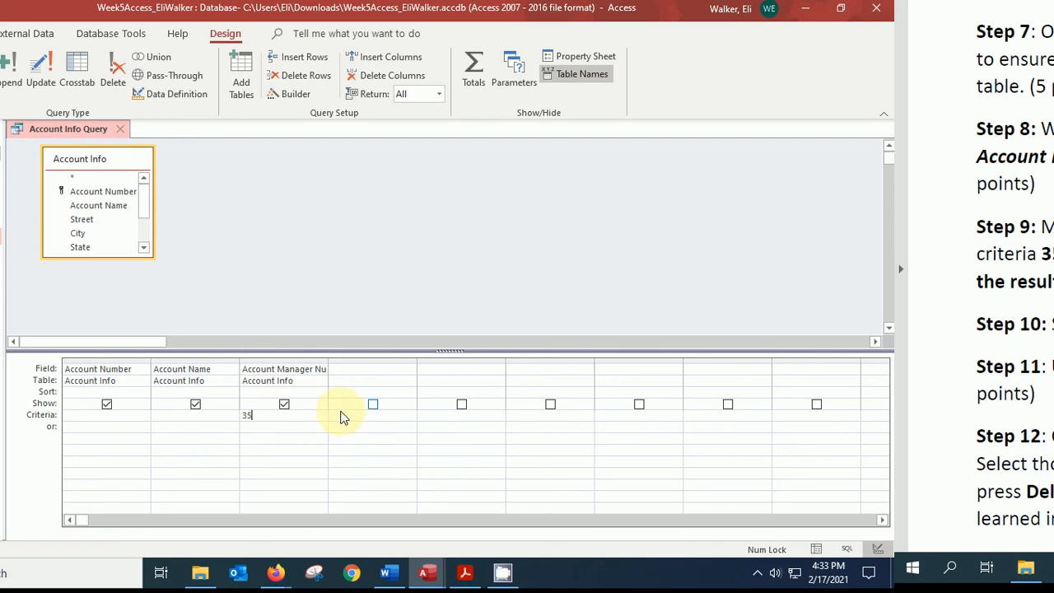
pyautogui.press('BackSpace')
pyautogui.press('BackSpace')
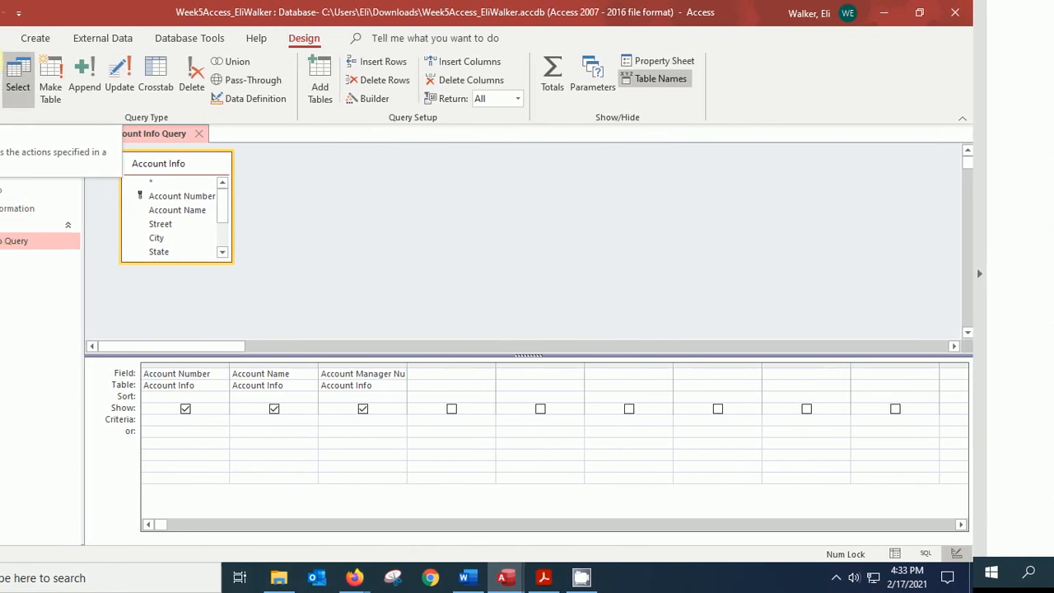
pyautogui.click(2, 68)
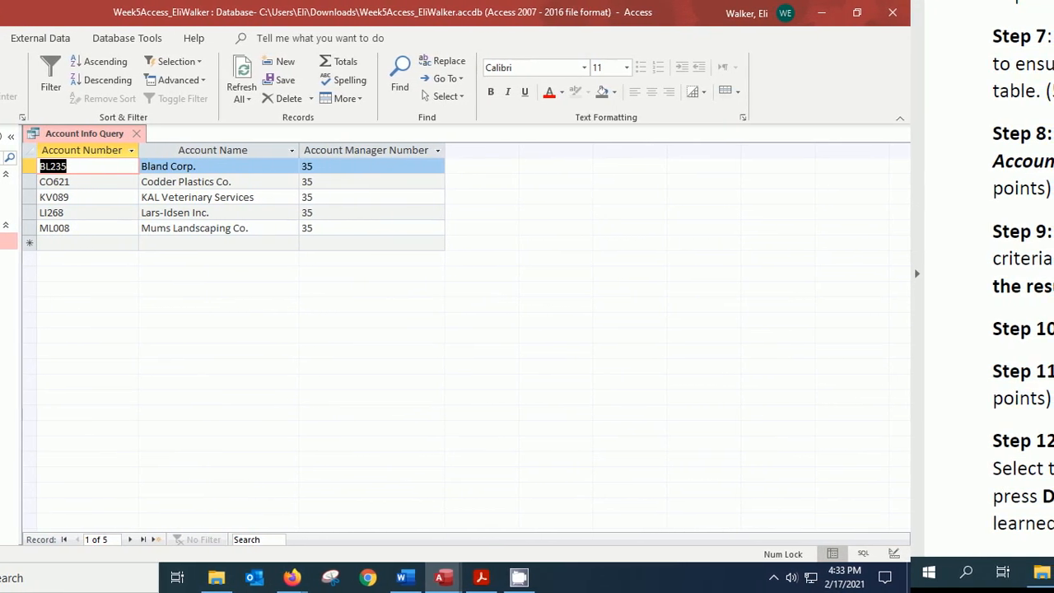
pyautogui.click(164, 135)
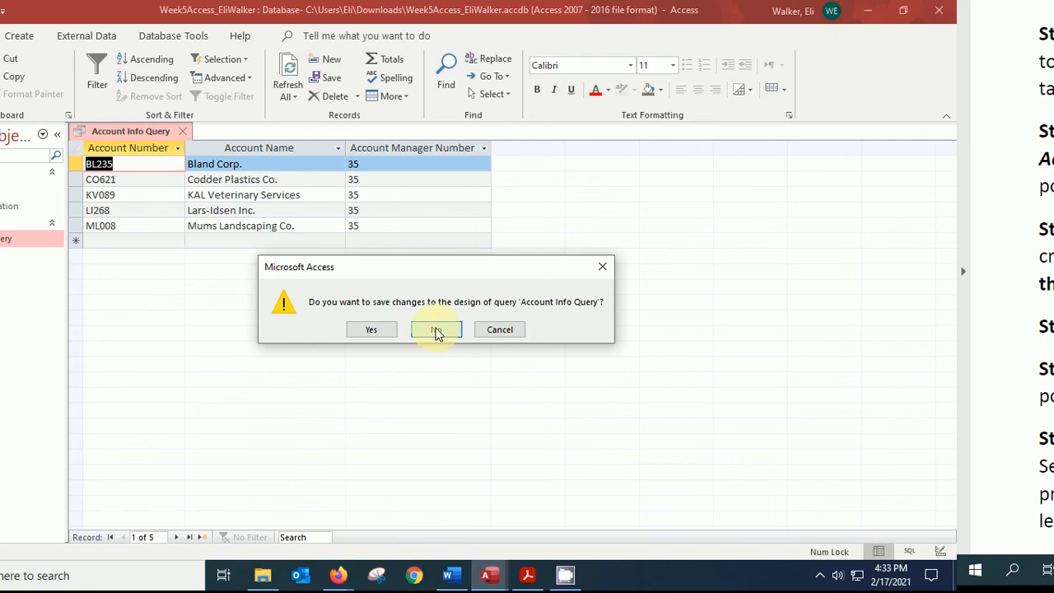
pyautogui.click(372, 329)
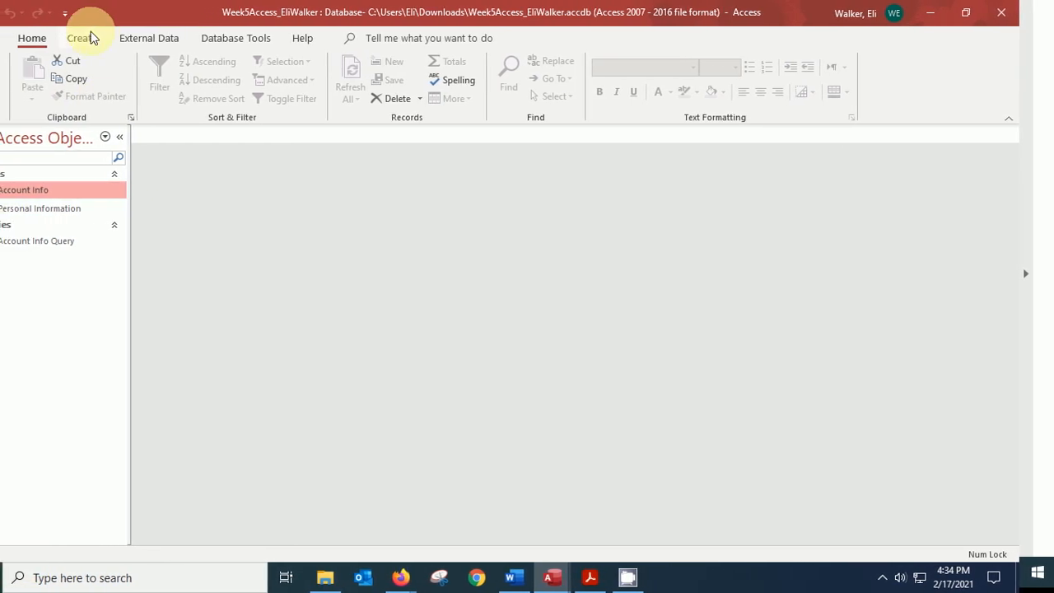
# Create a form from the Account Info table and save it as a database object named Wkt Account Info
pyautogui.click(65, 38)
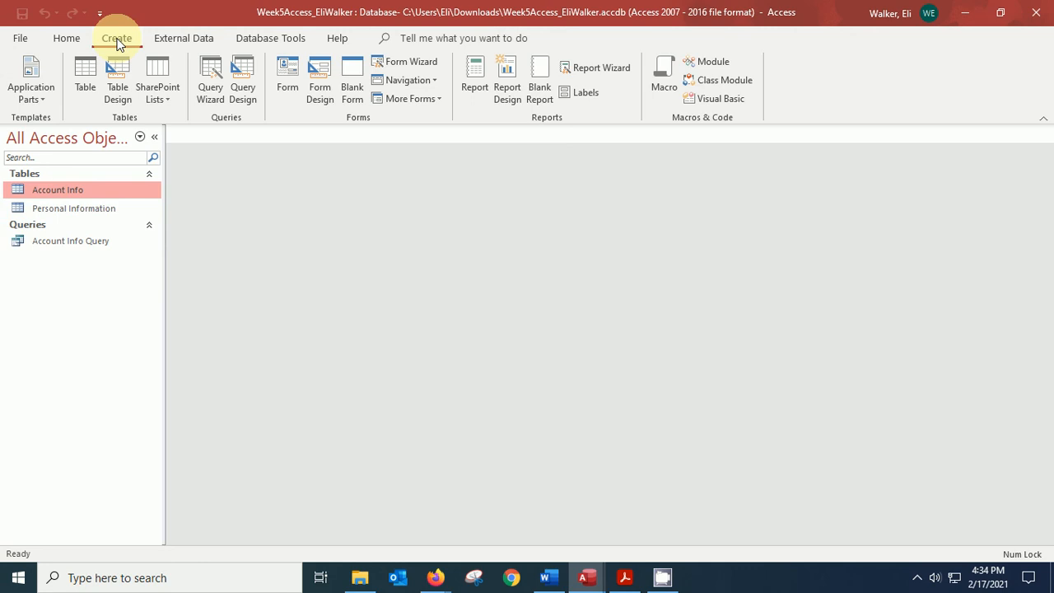
pyautogui.click(286, 71)
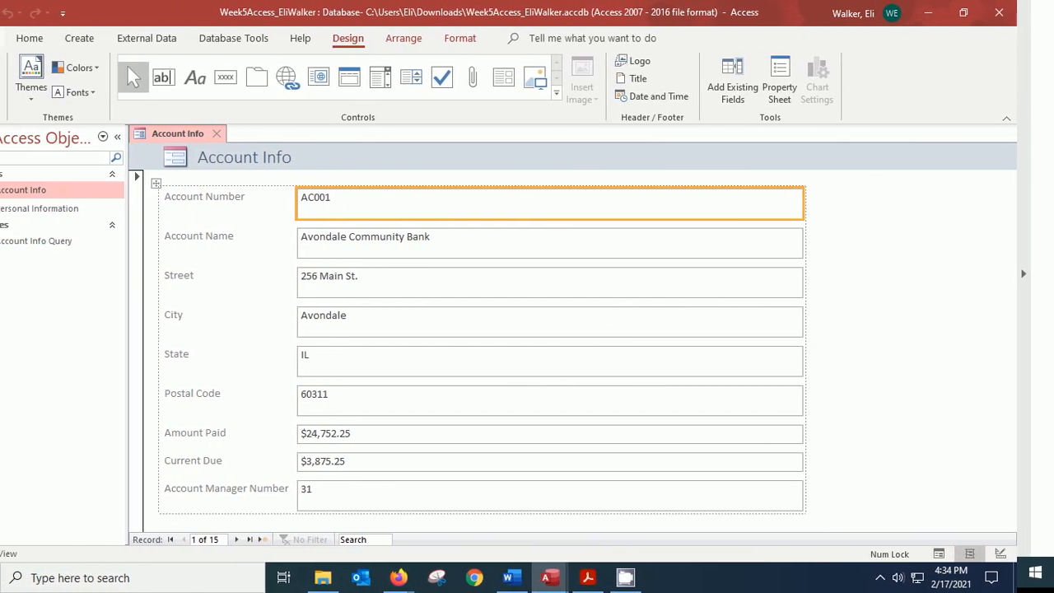
pyautogui.click(2, 39)
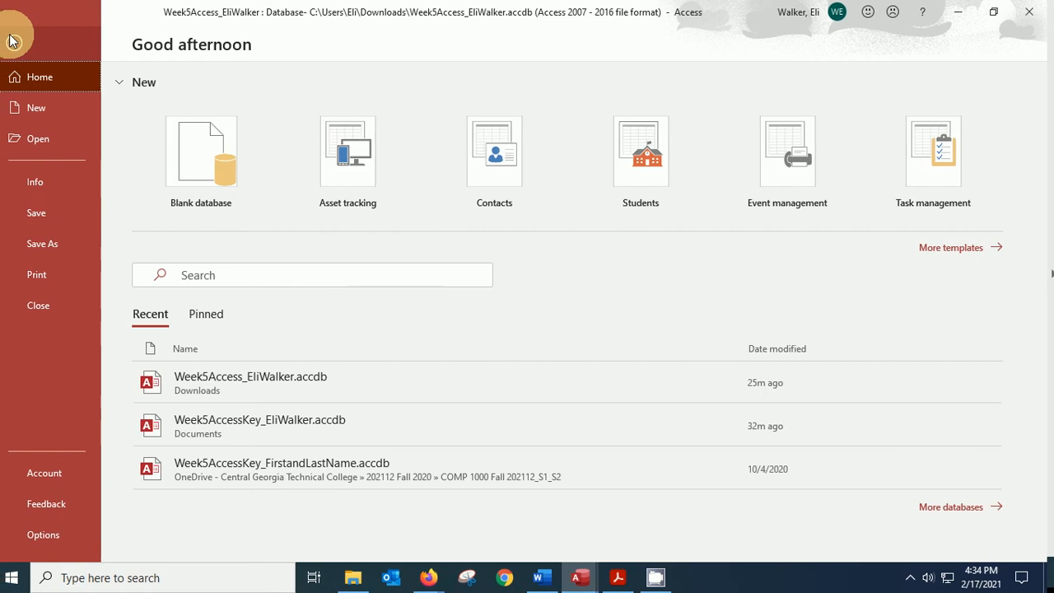
pyautogui.click(61, 248)
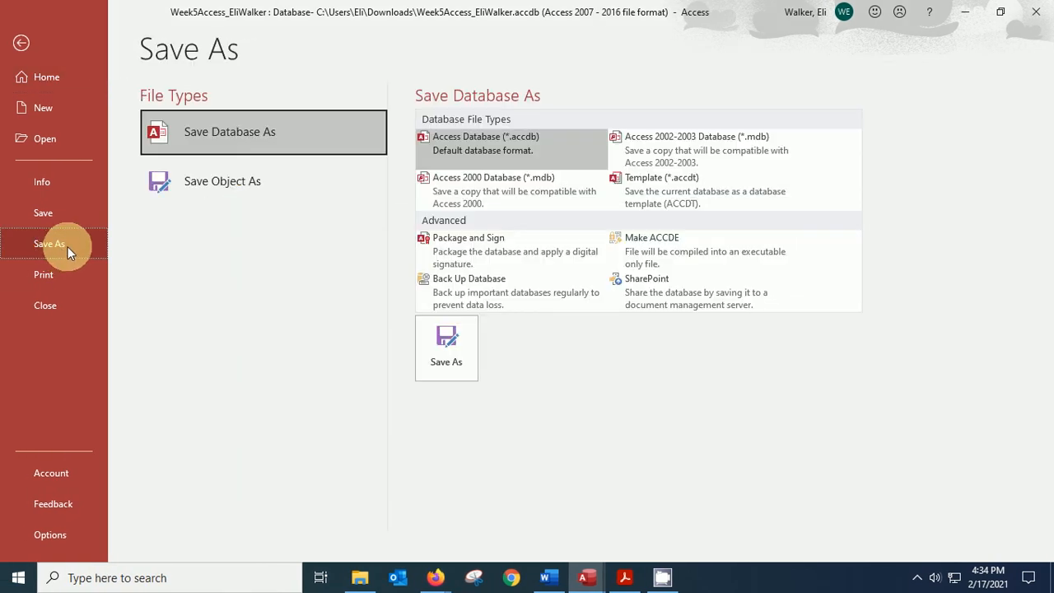
pyautogui.click(203, 187)
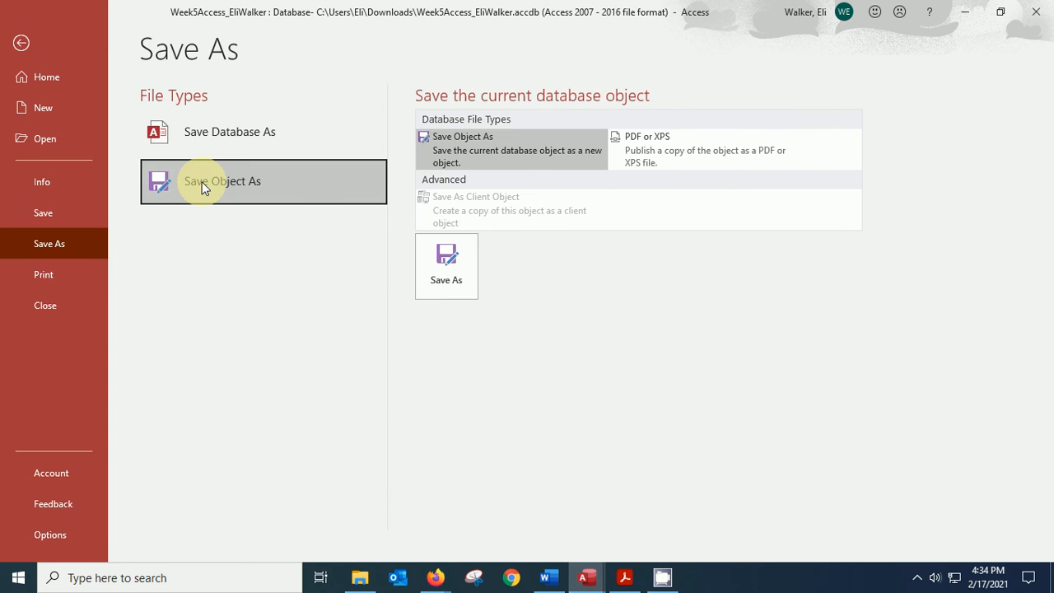
pyautogui.click(446, 262)
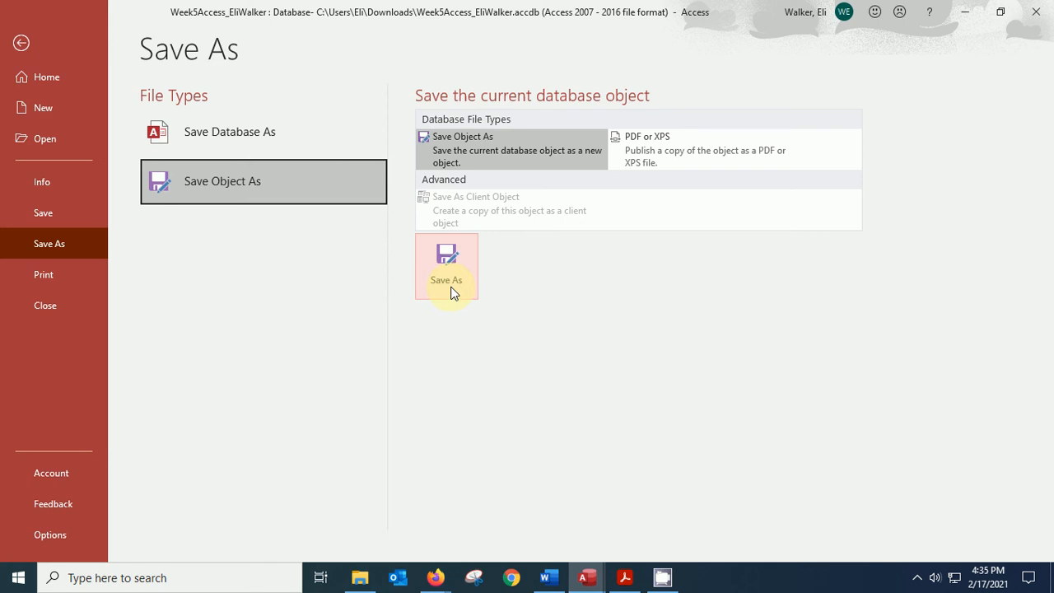
pyautogui.click(451, 293)
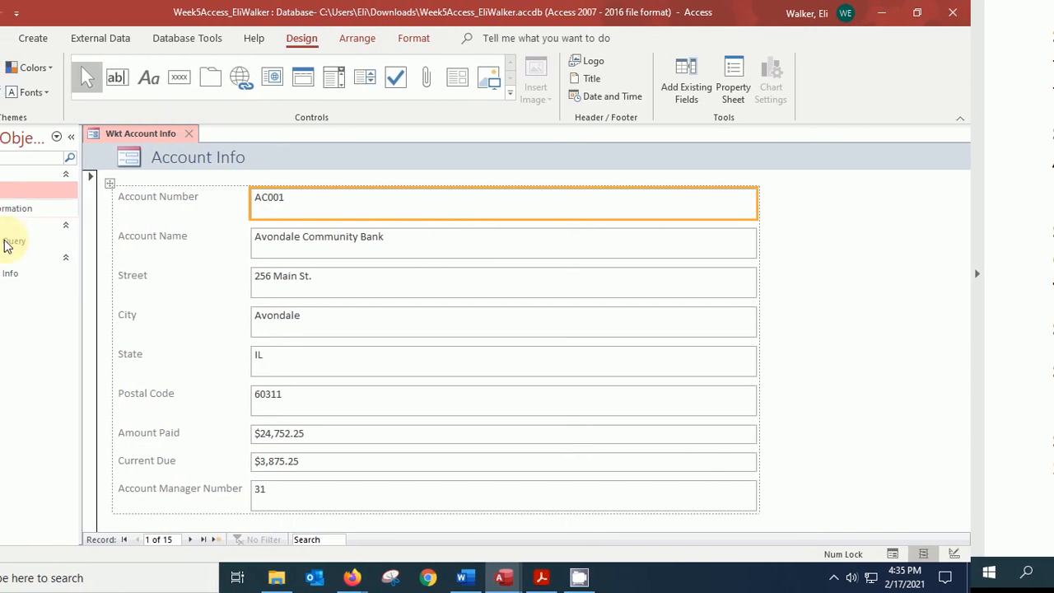
# Close the Wkt Account Info form and rename it Wk Account Info
pyautogui.rightClick(4, 273)
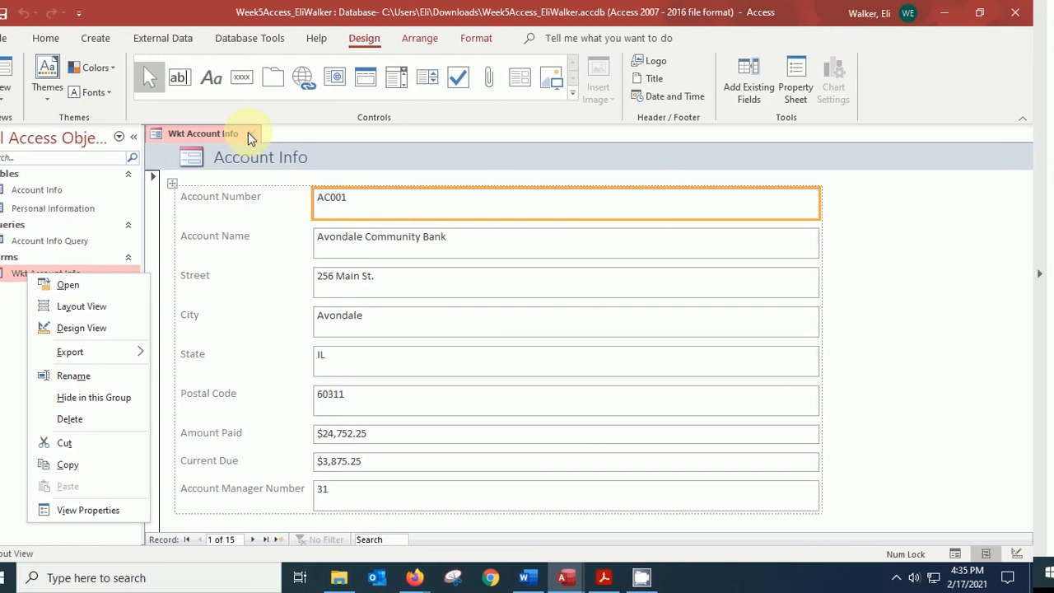
pyautogui.click(251, 134)
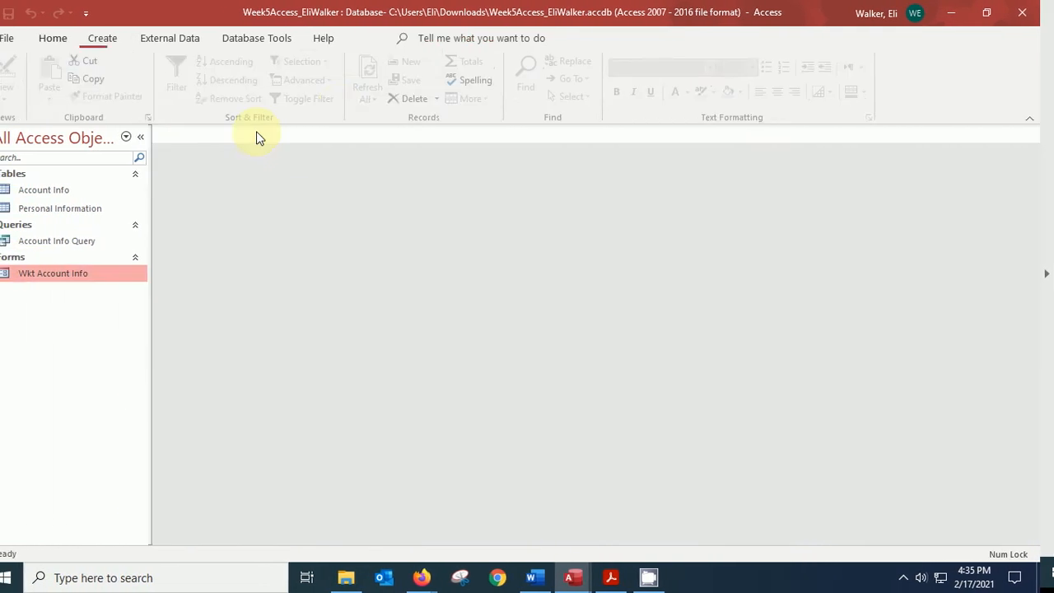
pyautogui.rightClick(78, 272)
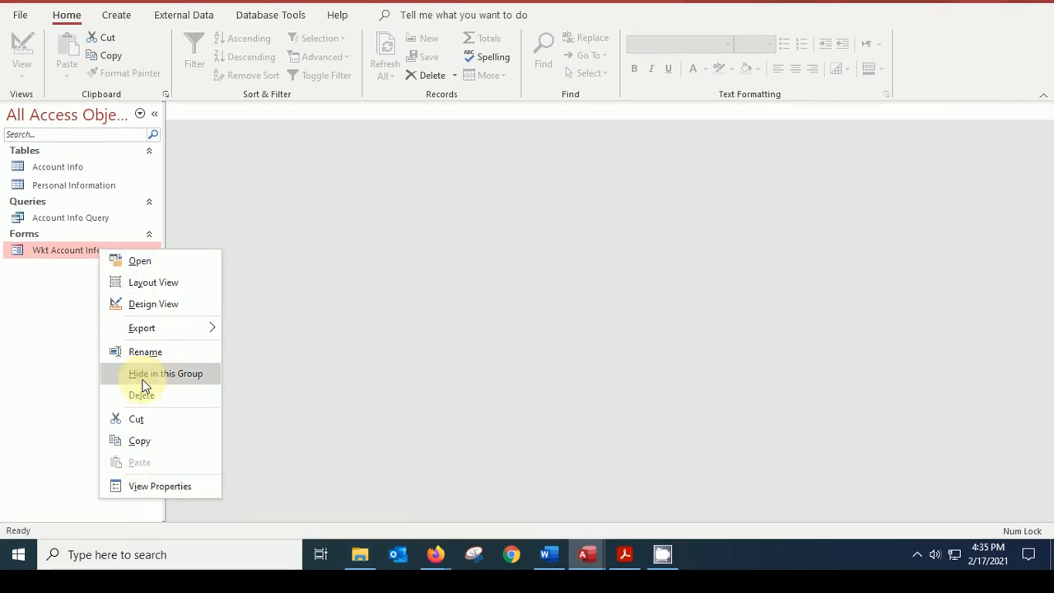
pyautogui.click(142, 353)
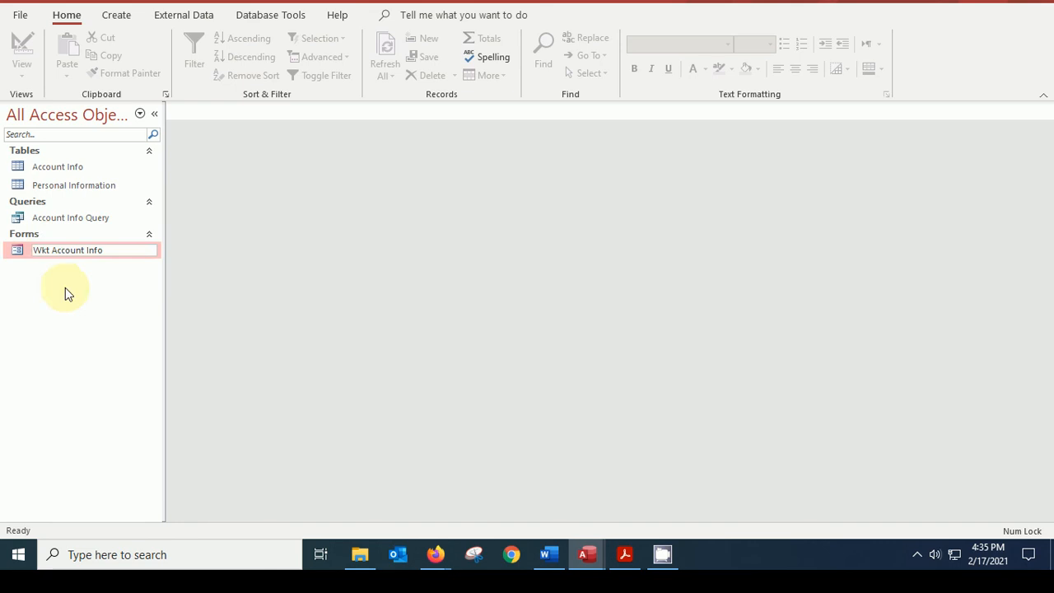
pyautogui.press('BackSpace')
pyautogui.press('Return')
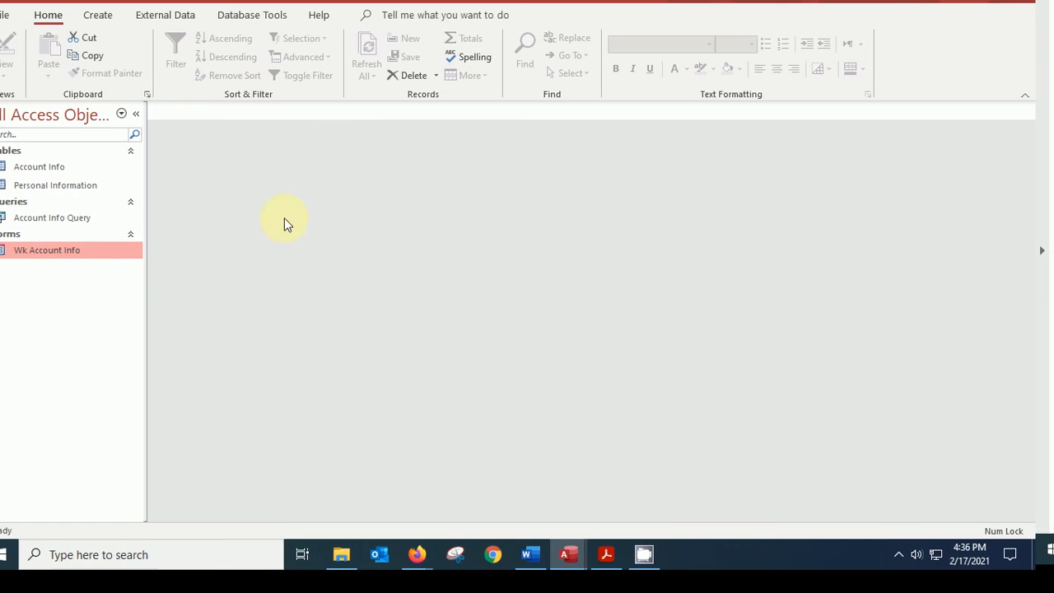
# Open the Account Info table in Datasheet View and consult the next assignment instructions
pyautogui.doubleClick(66, 164)
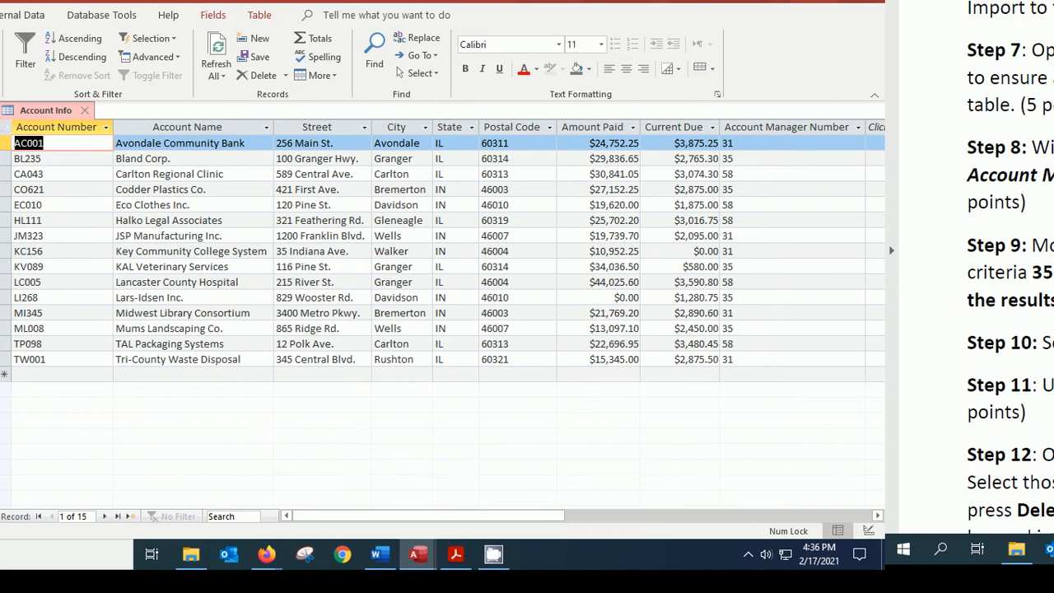
pyautogui.scroll(-2, 997, 313)
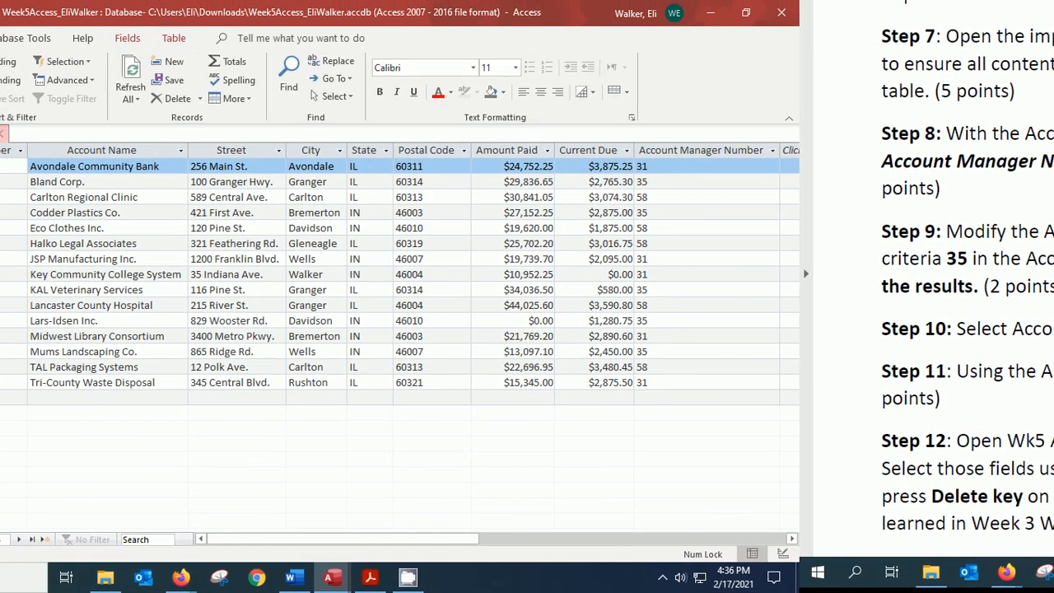
# Create a report from the Account Info table and save it as a database object named Wk5 Account Info Report
pyautogui.click(0, 31)
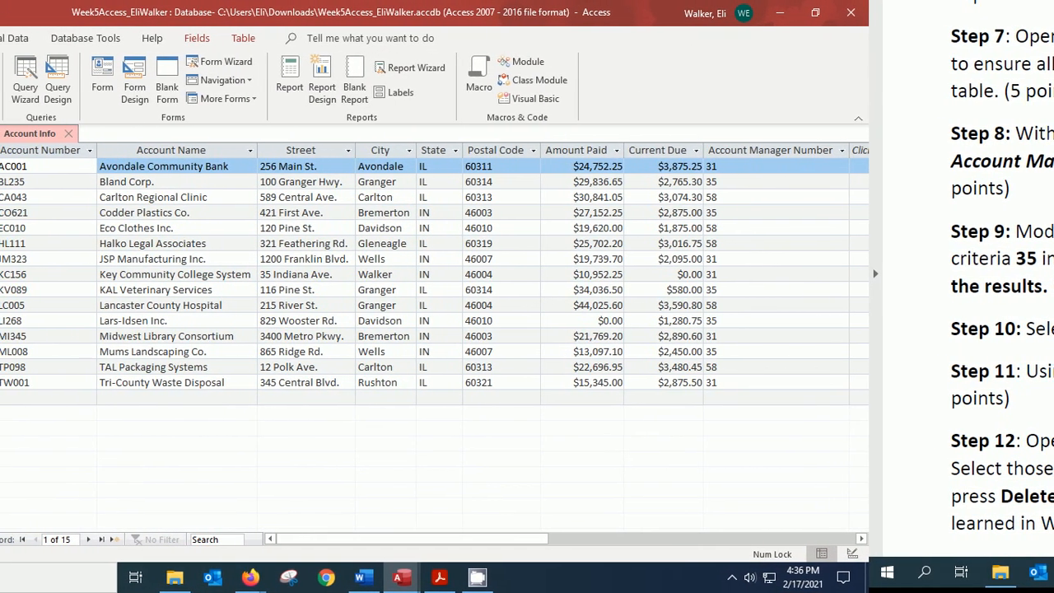
pyautogui.click(299, 79)
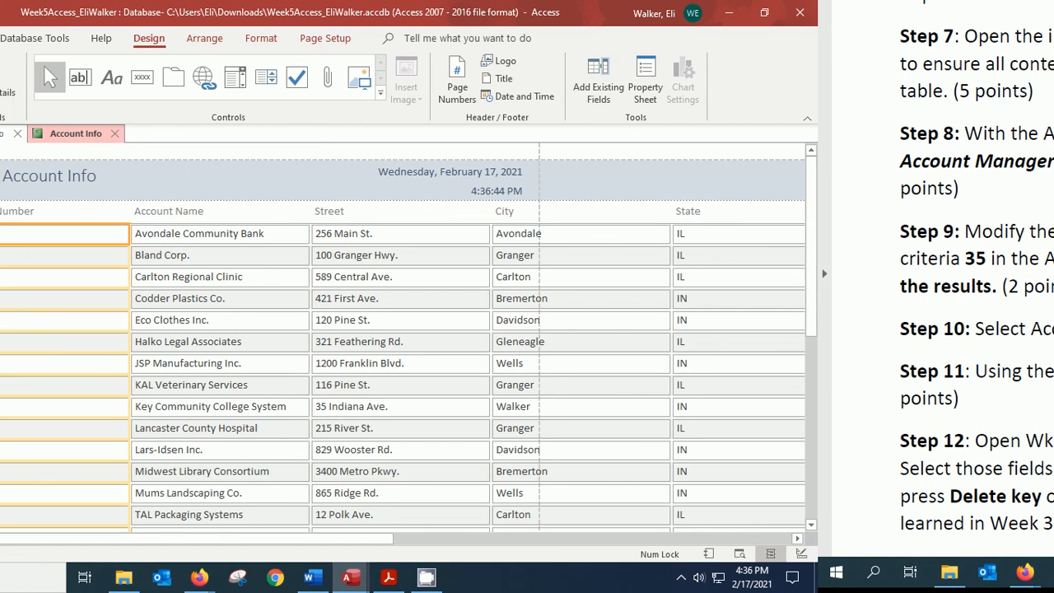
pyautogui.hotkey('alt', 'f')
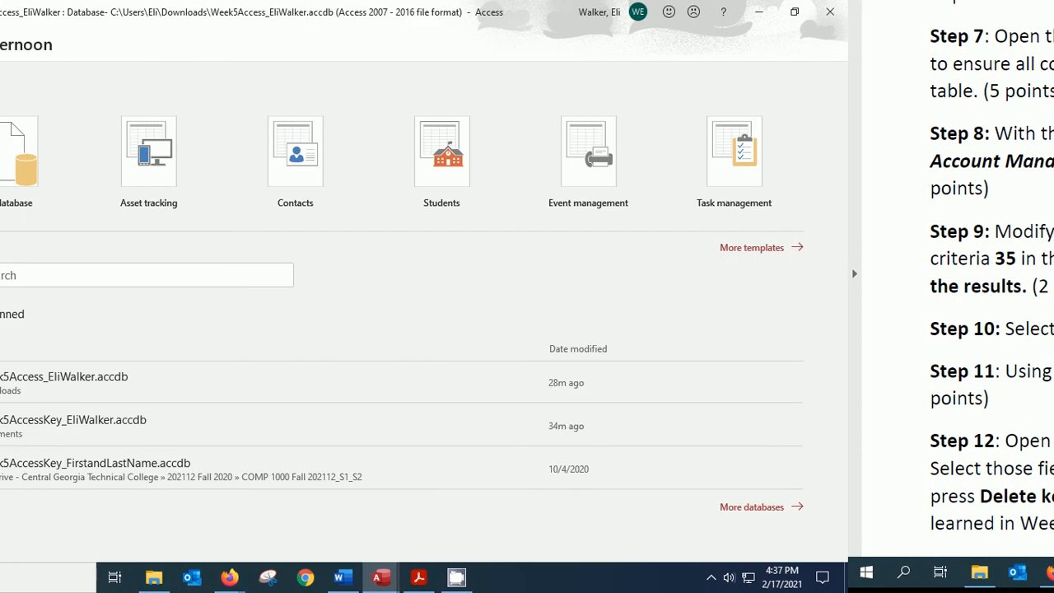
pyautogui.press('a')
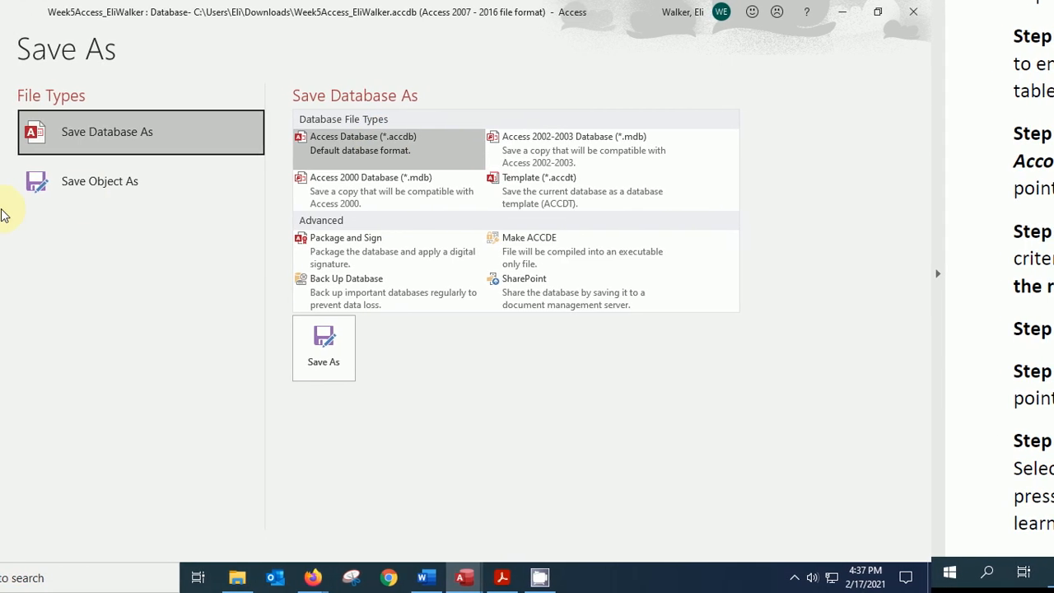
pyautogui.click(64, 179)
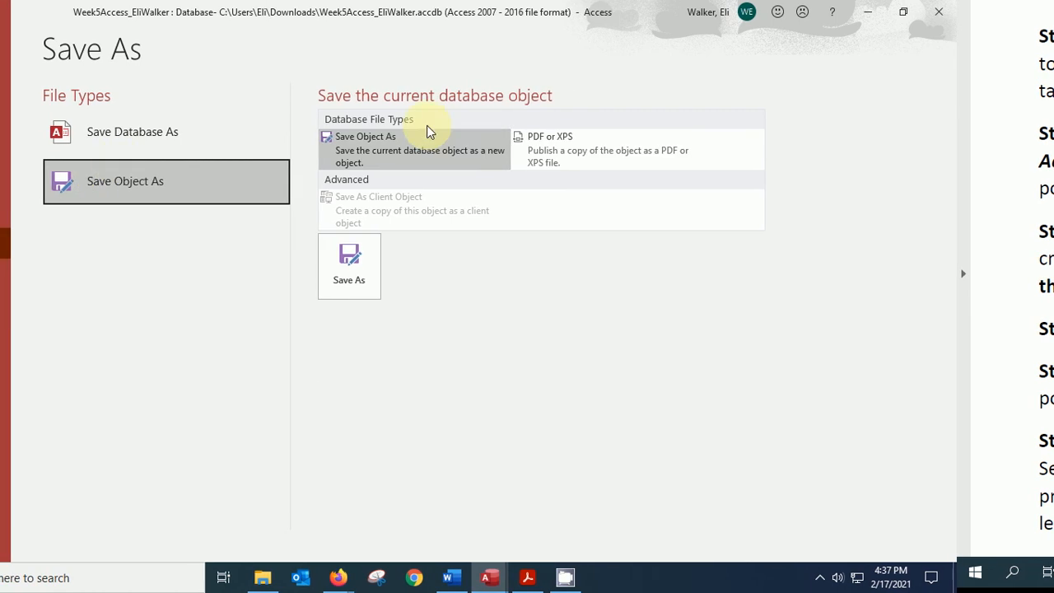
pyautogui.click(372, 144)
pyautogui.click(350, 276)
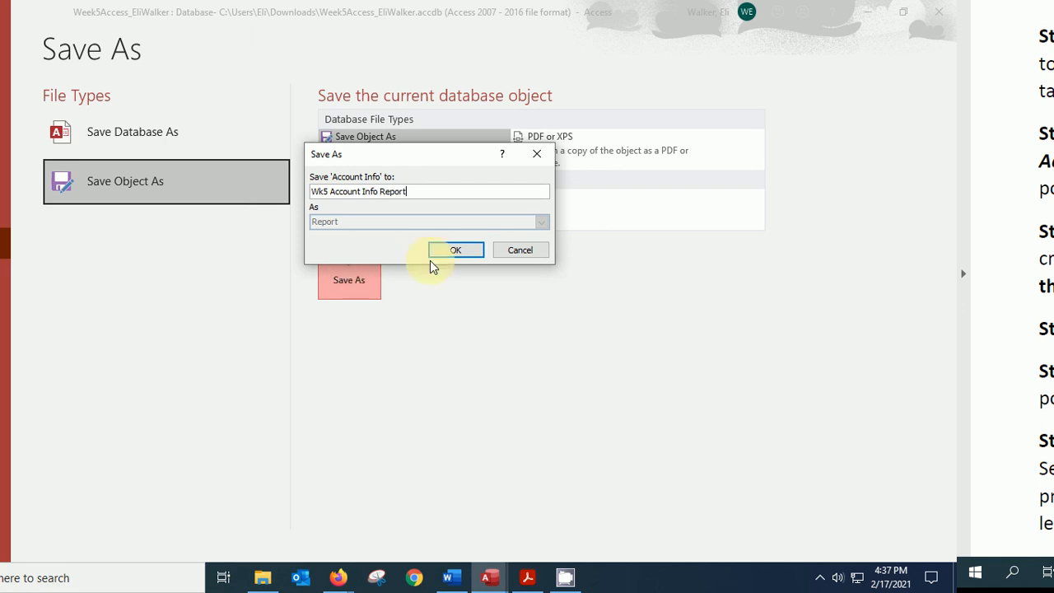
pyautogui.click(458, 252)
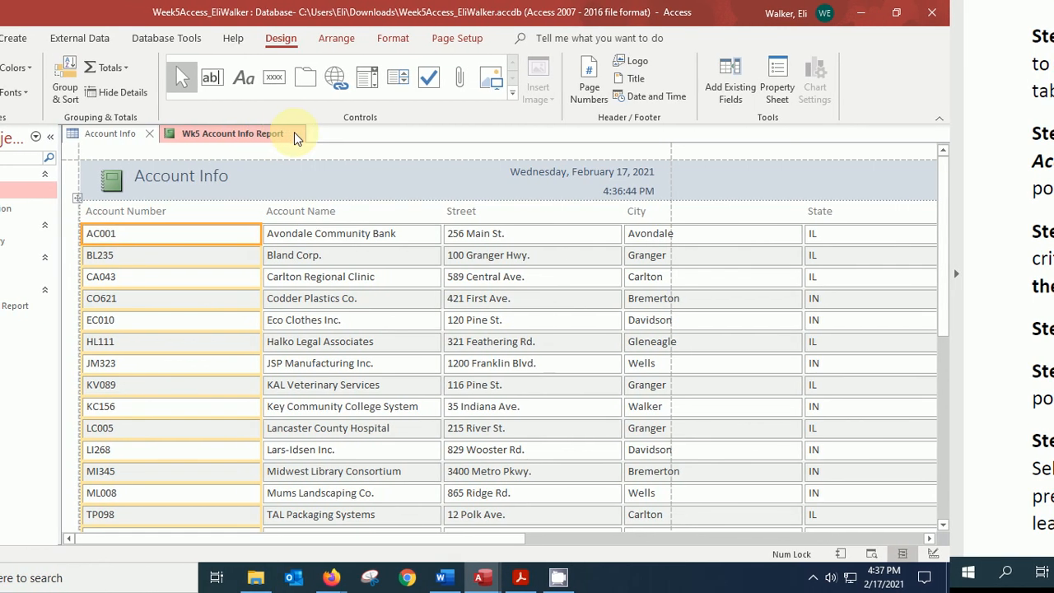
# Close the report and the Account Info table, and reopen Wk5 Account Info Report in Layout View
pyautogui.click(297, 134)
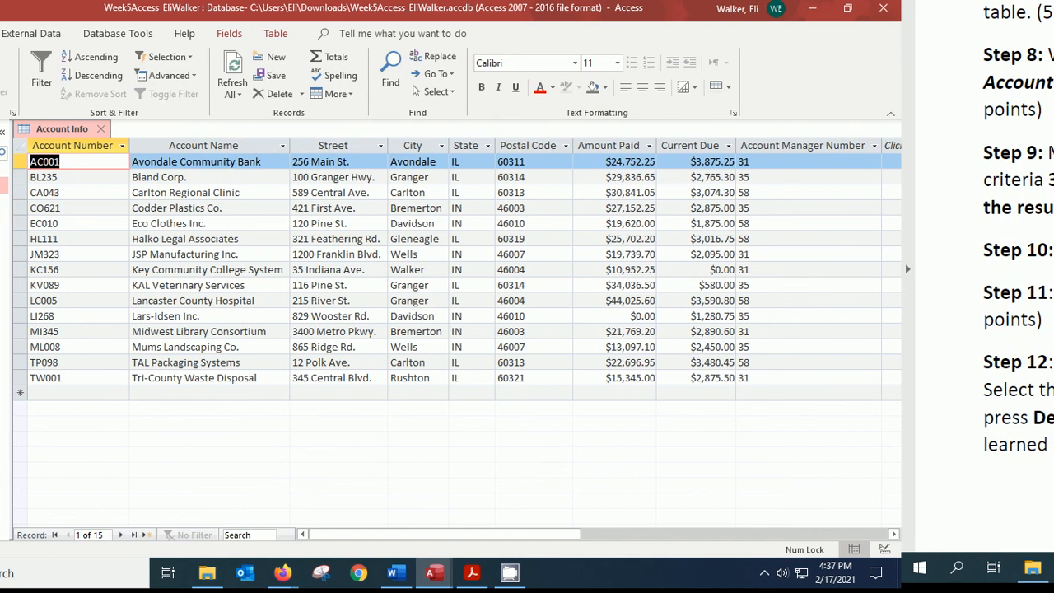
pyautogui.click(109, 140)
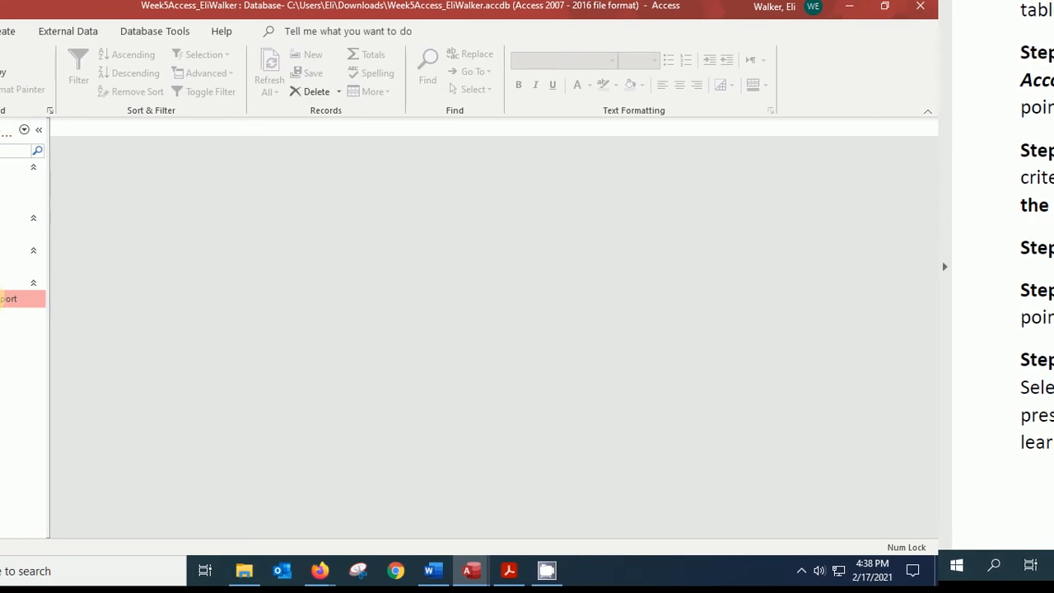
pyautogui.doubleClick(1, 299)
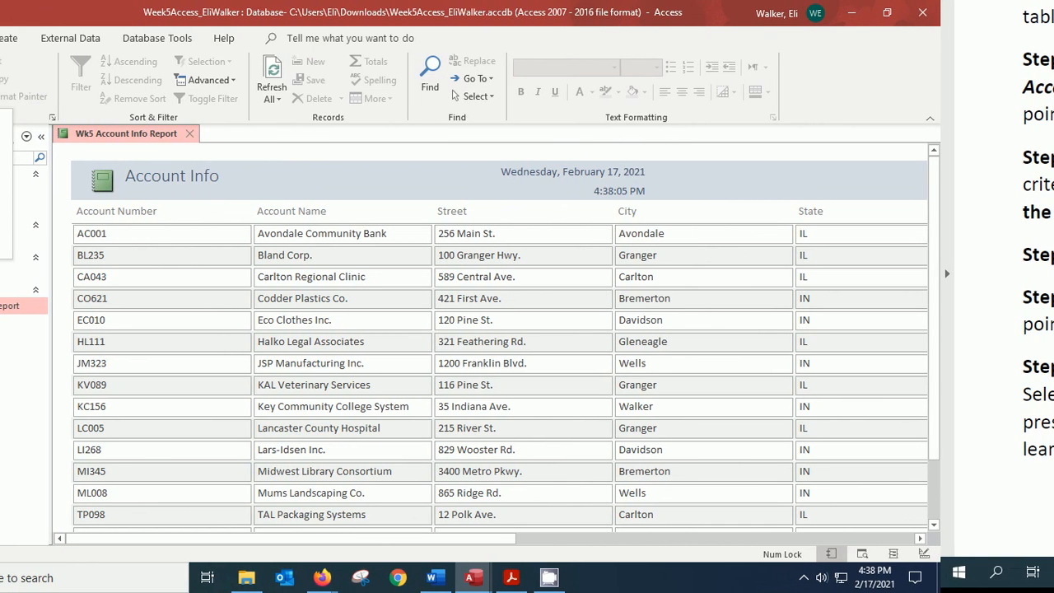
pyautogui.click(7, 205)
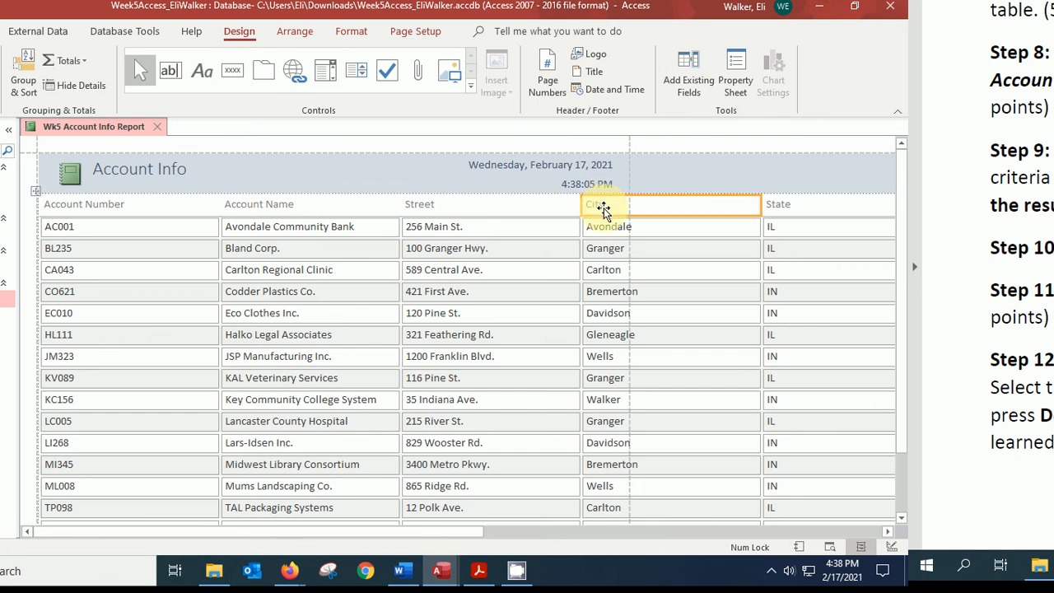
pyautogui.click(629, 234)
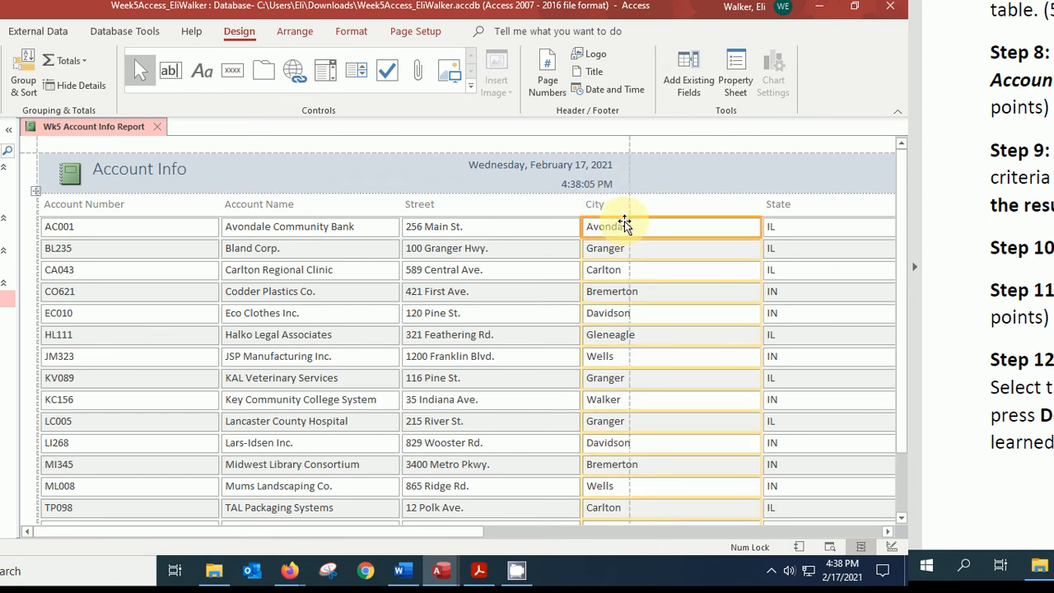
pyautogui.click(611, 204)
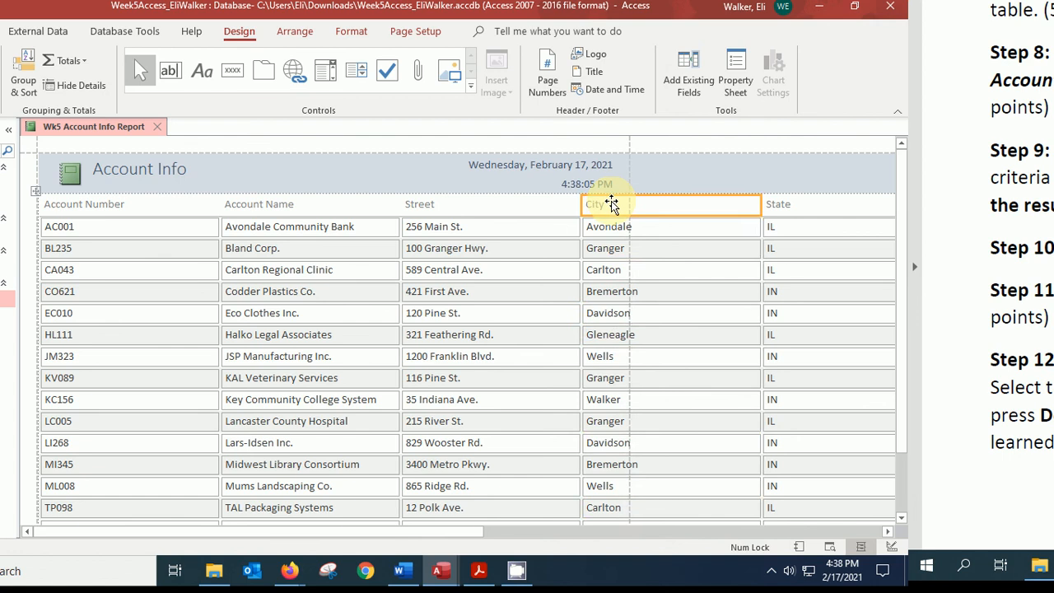
pyautogui.moveTo(611, 233); pyautogui.dragTo(612, 231)
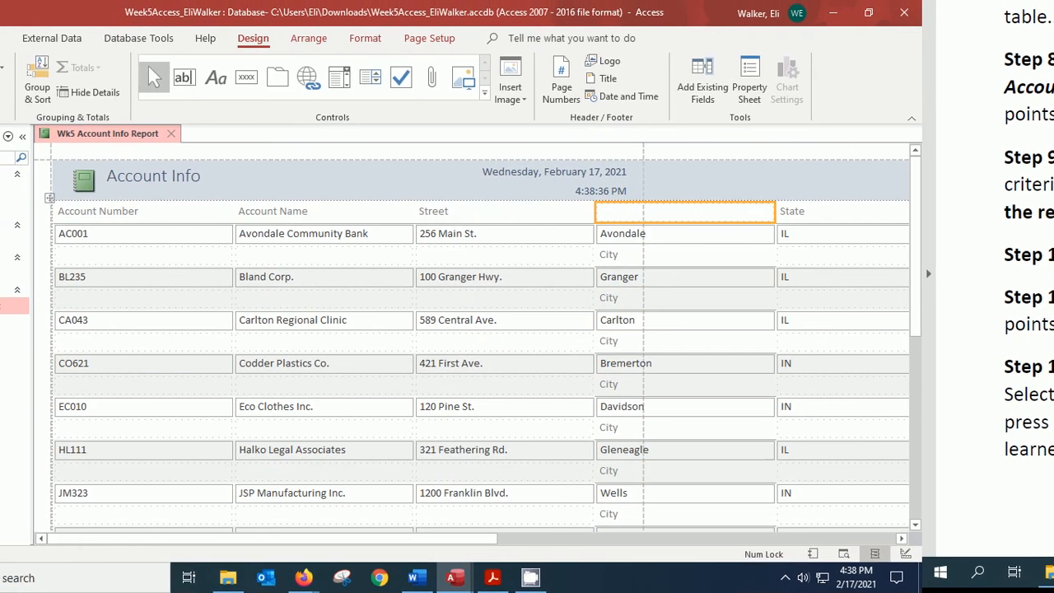
pyautogui.hotkey('ctrl', 'z')
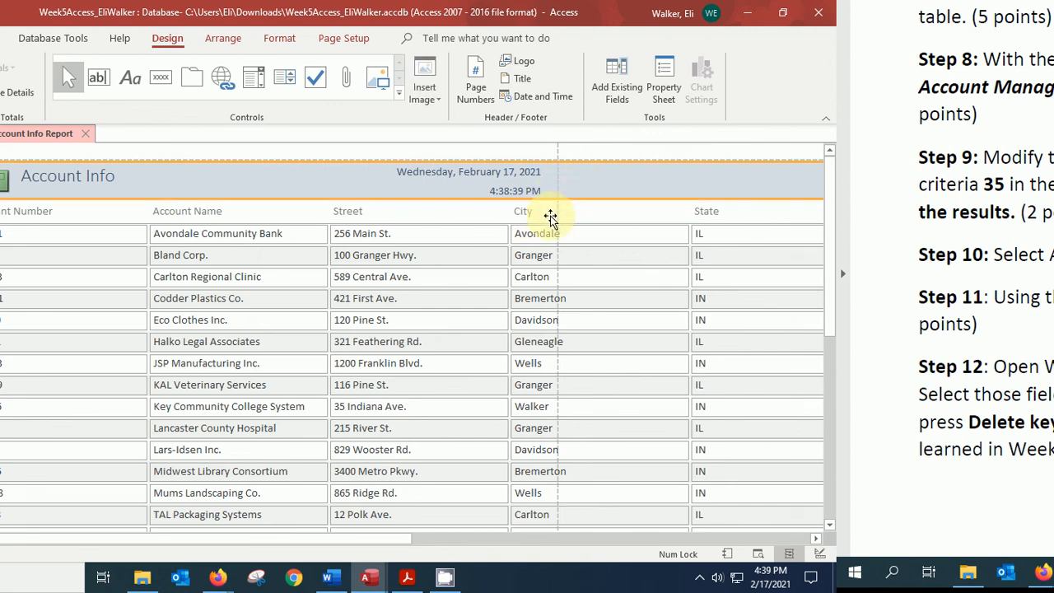
# Delete the Street, City, State and Postal Code headings and data fields from the report
pyautogui.click(546, 236)
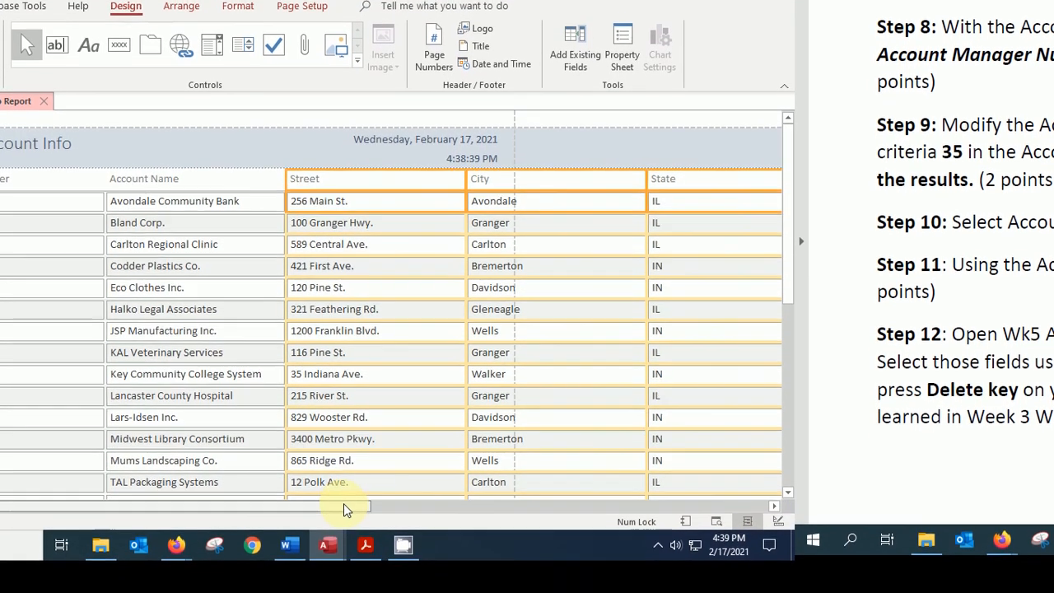
pyautogui.moveTo(344, 503); pyautogui.dragTo(465, 500)
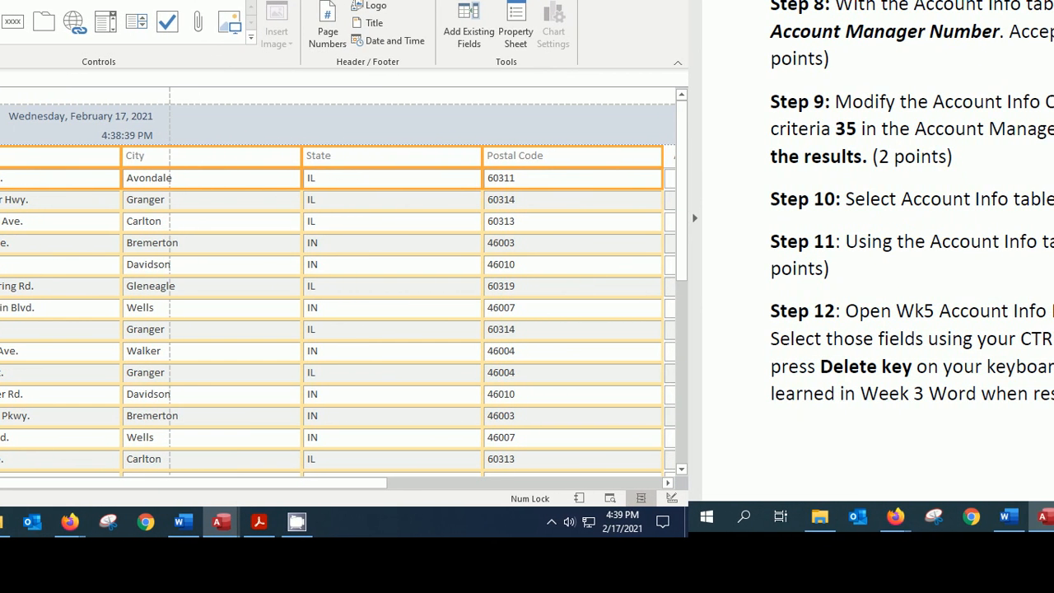
pyautogui.press('Delete')
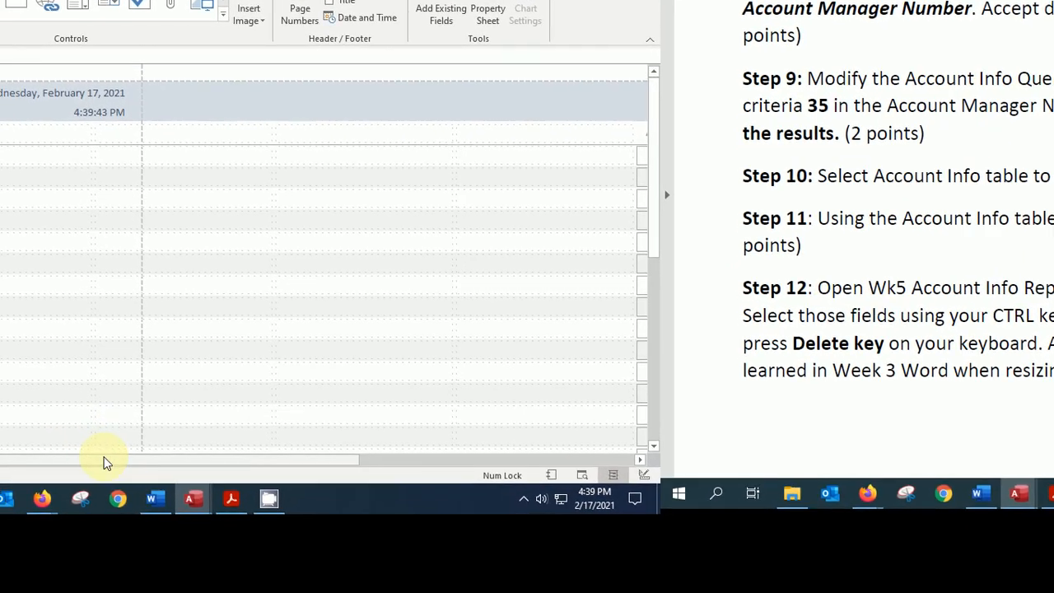
# Compare the report layout with the sample Wk5 Account Info Report pictured in the assignment instructions
pyautogui.moveTo(97, 475); pyautogui.dragTo(2, 477)
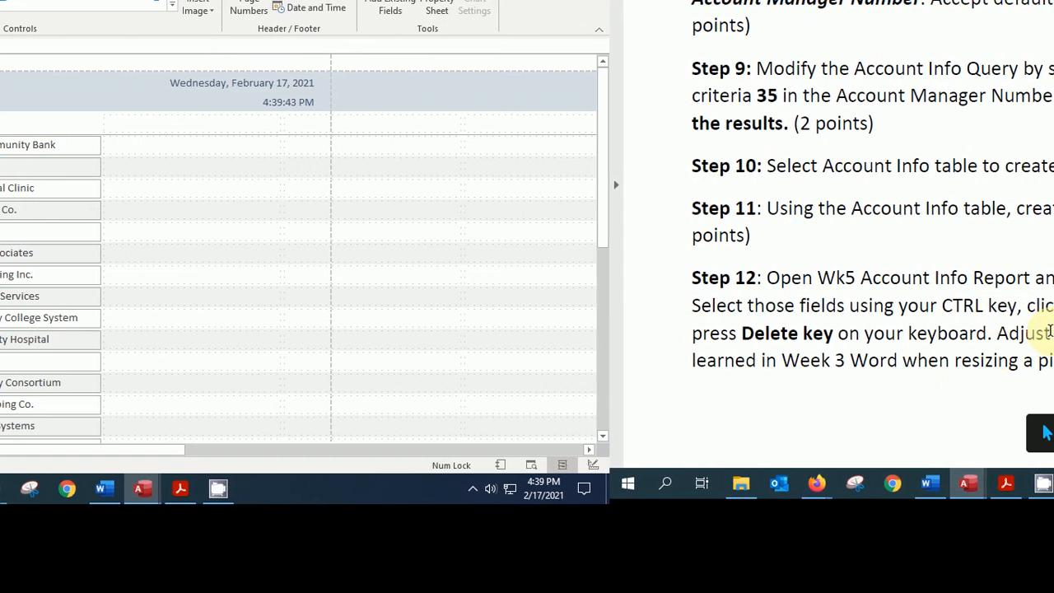
pyautogui.scroll(-3, 1052, 326)
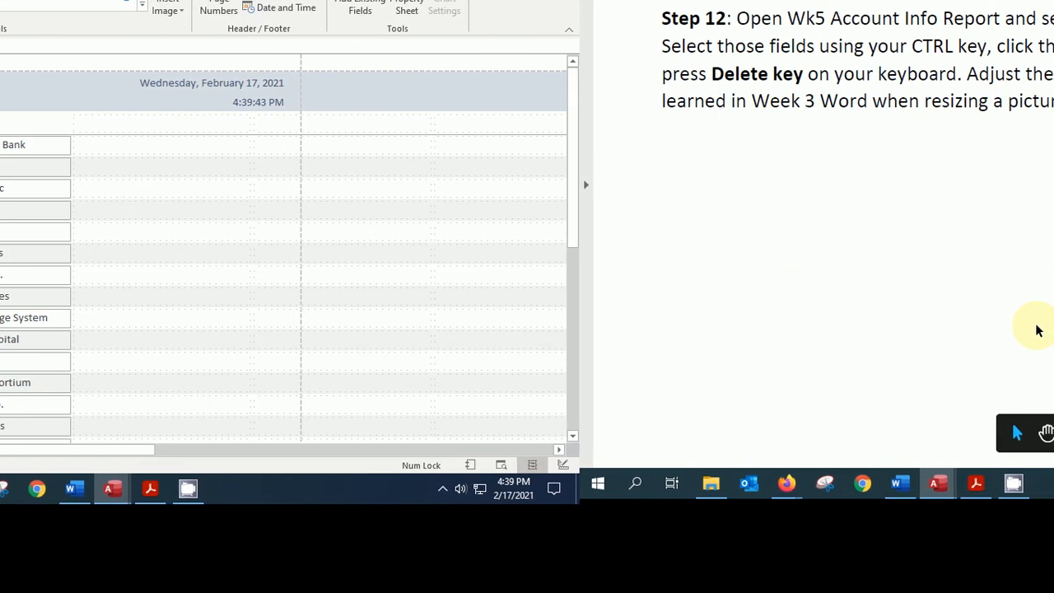
pyautogui.scroll(-5, 1020, 339)
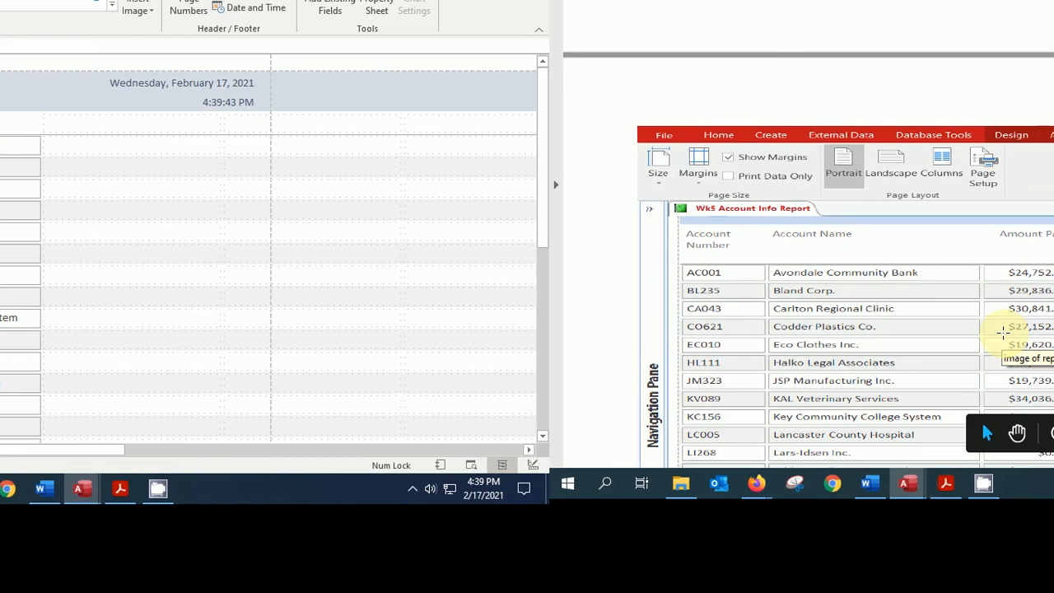
pyautogui.scroll(-4, 986, 332)
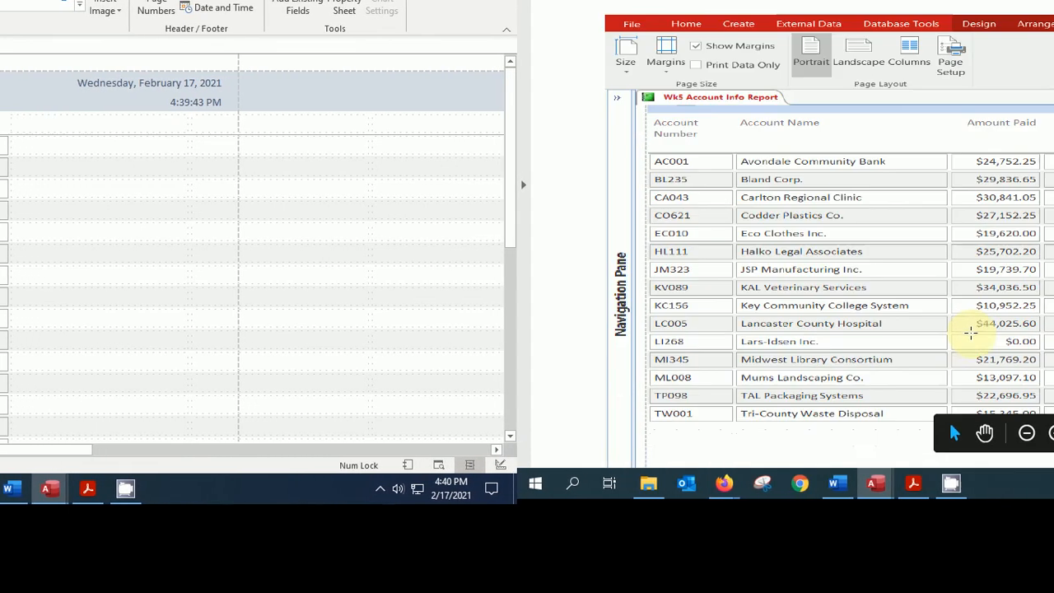
pyautogui.scroll(1, 958, 333)
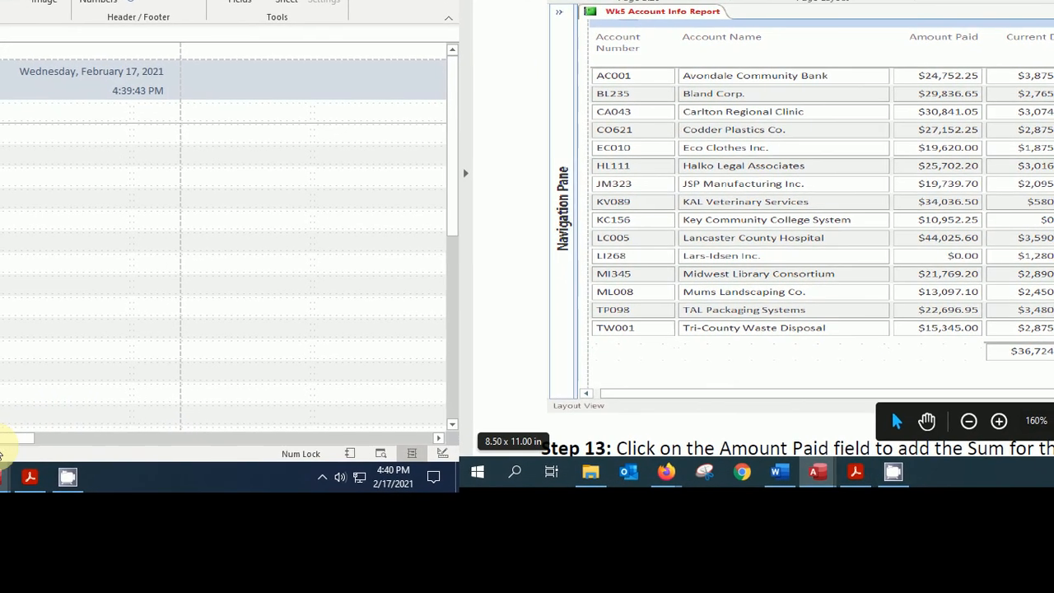
pyautogui.moveTo(2, 446); pyautogui.dragTo(68, 448)
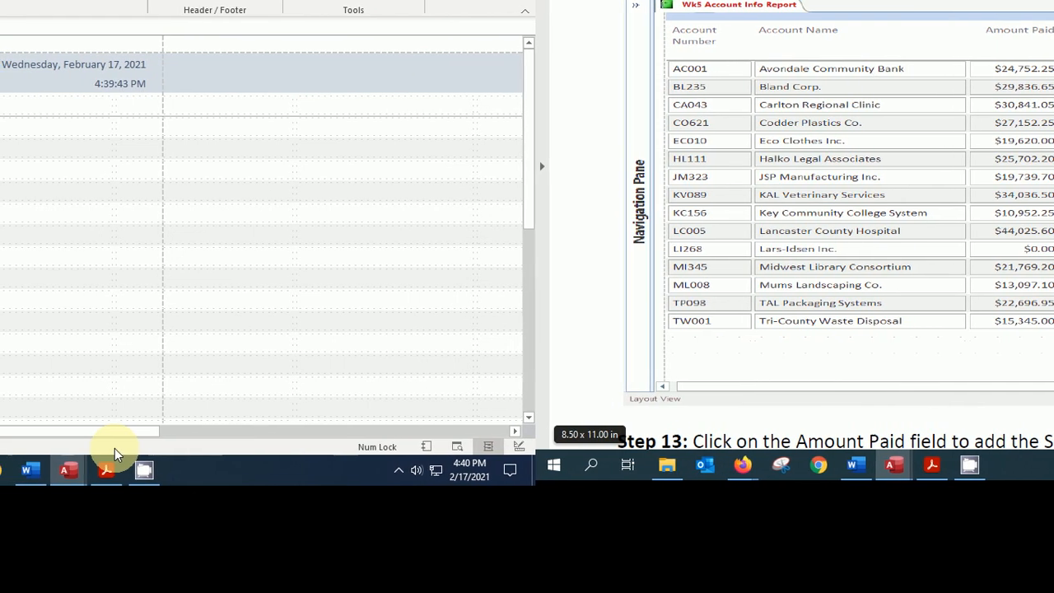
pyautogui.moveTo(131, 431)
pyautogui.mouseDown()
pyautogui.moveTo(308, 404)
pyautogui.moveTo(148, 438)
pyautogui.mouseUp()
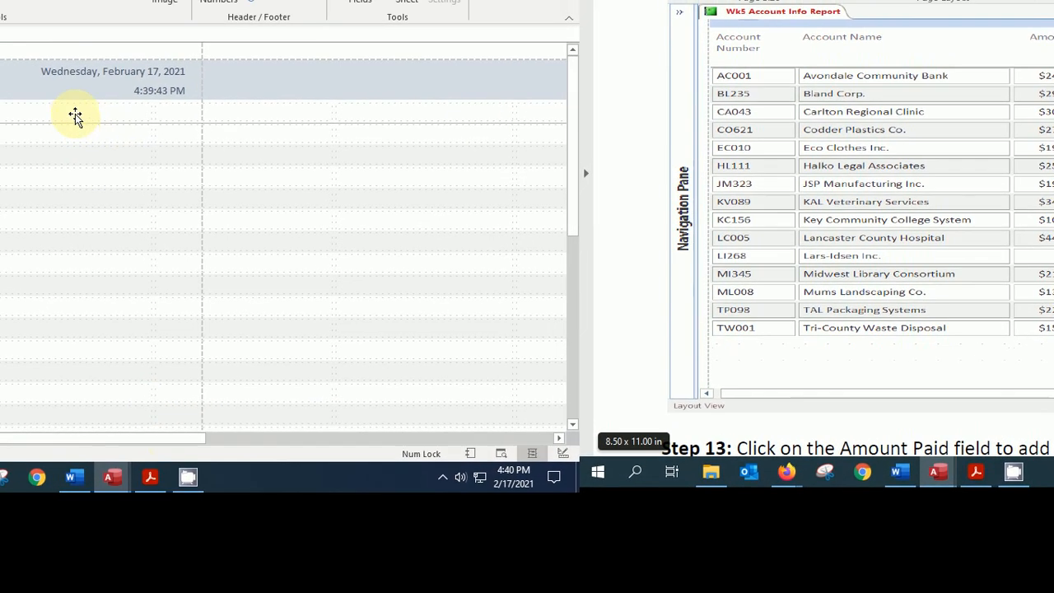
pyautogui.click(53, 109)
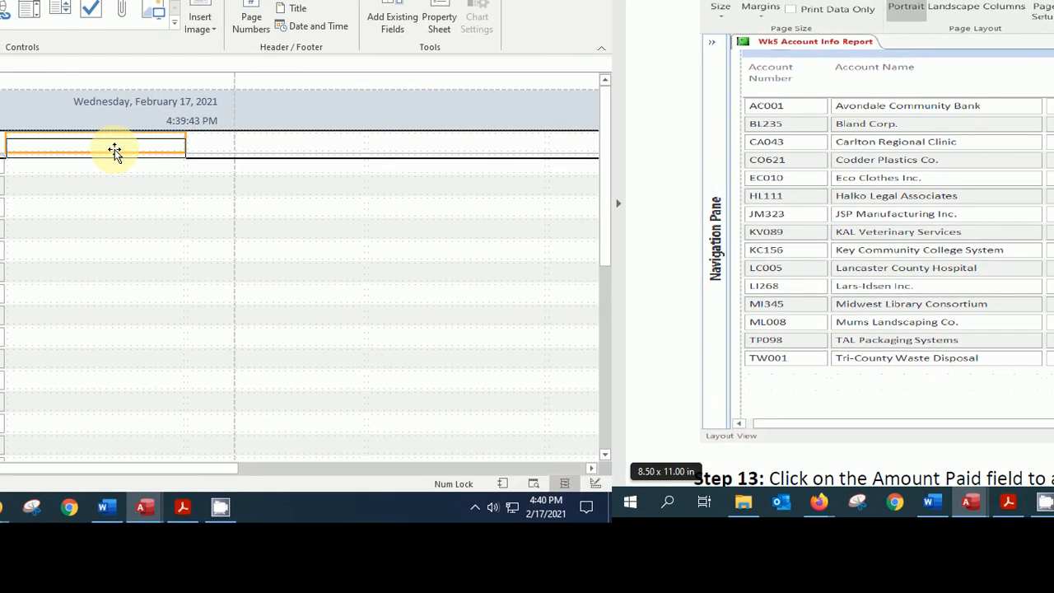
pyautogui.keyDown('shift'); pyautogui.click(120, 168); pyautogui.keyUp('shift')
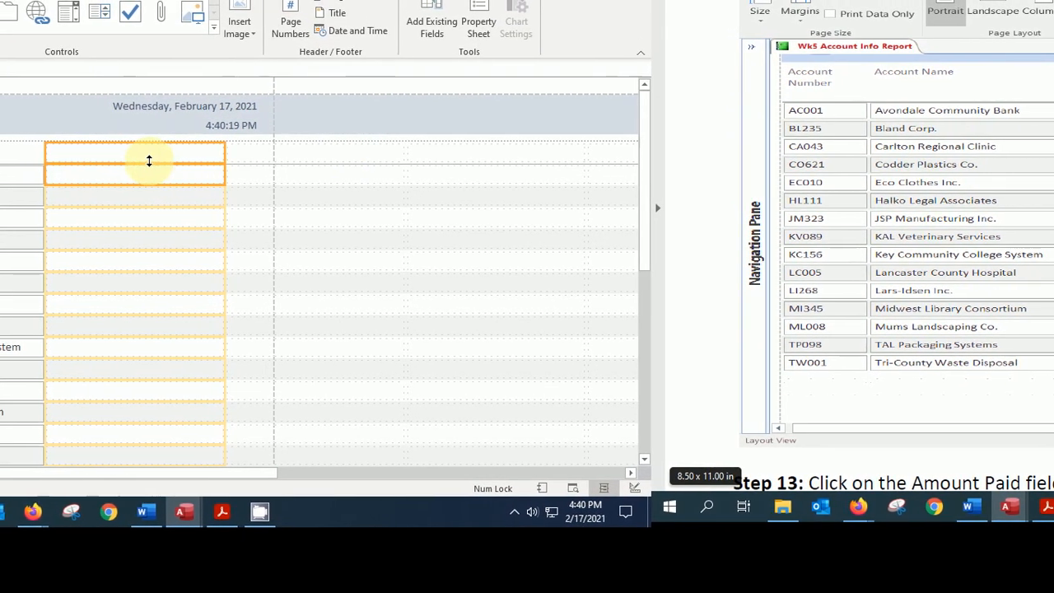
pyautogui.rightClick(165, 162)
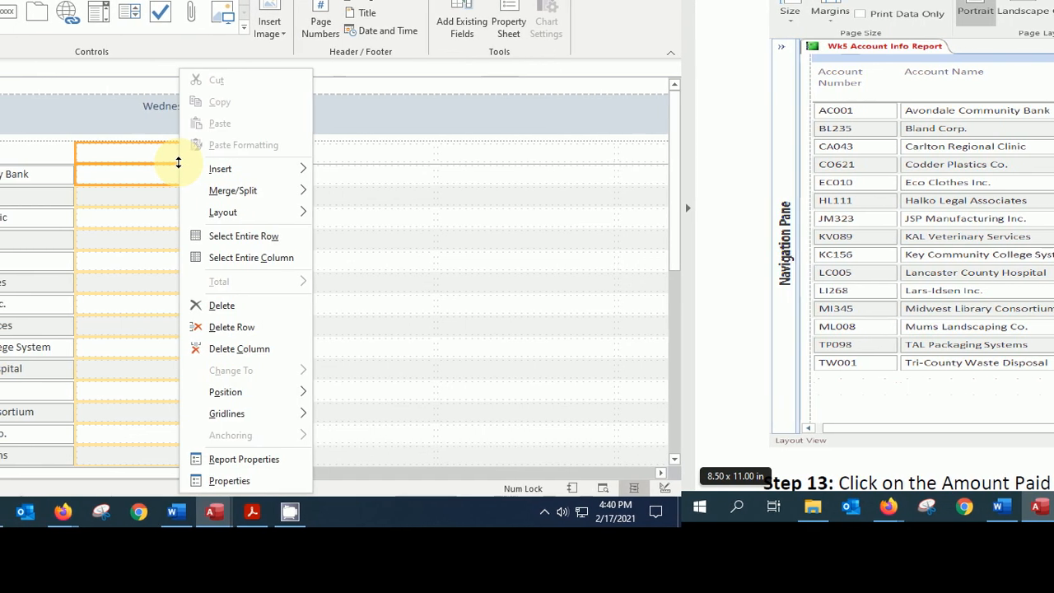
pyautogui.click(239, 328)
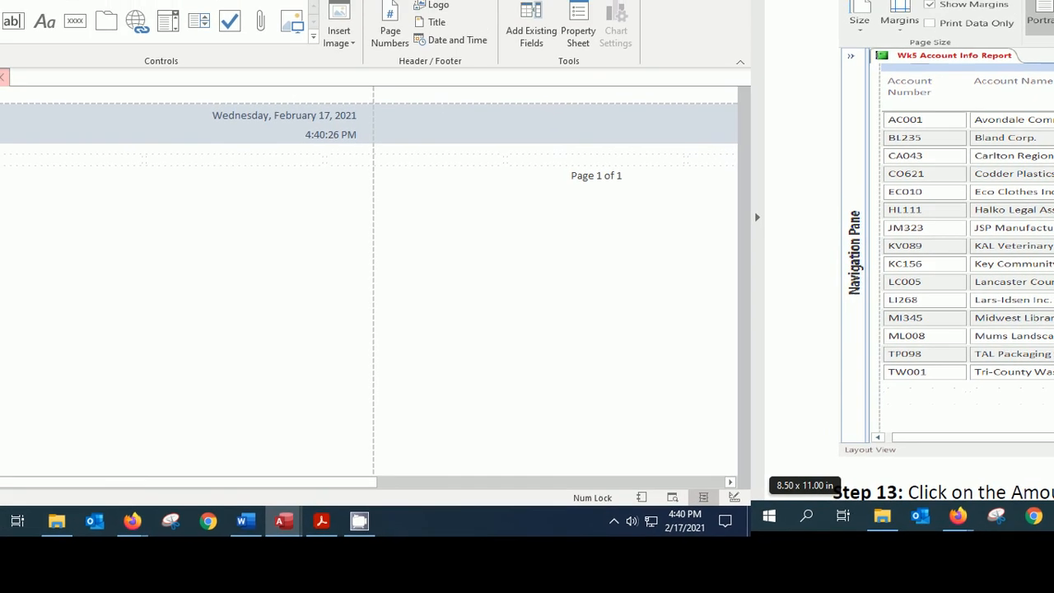
pyautogui.hotkey('ctrl', 'z')
# Delete the empty column next to Account Name, including its heading cell and data cells
pyautogui.click(110, 175)
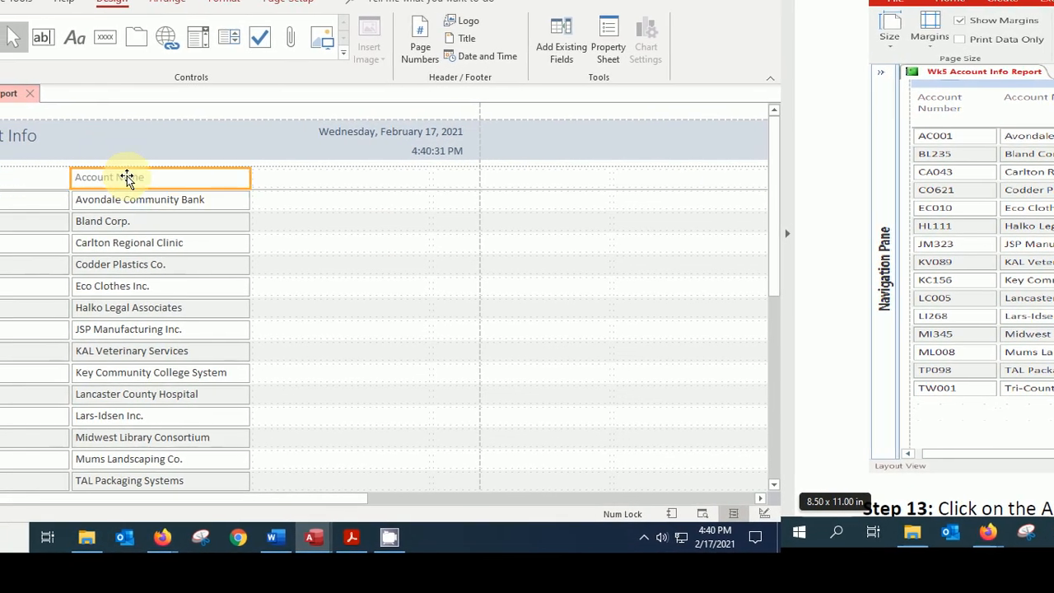
pyautogui.rightClick(367, 187)
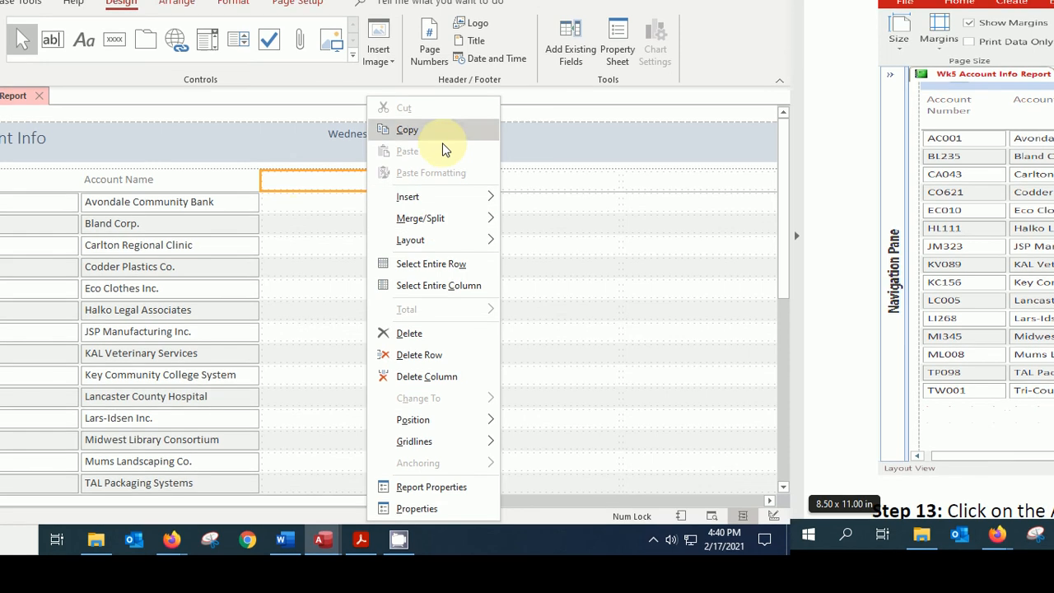
pyautogui.click(302, 224)
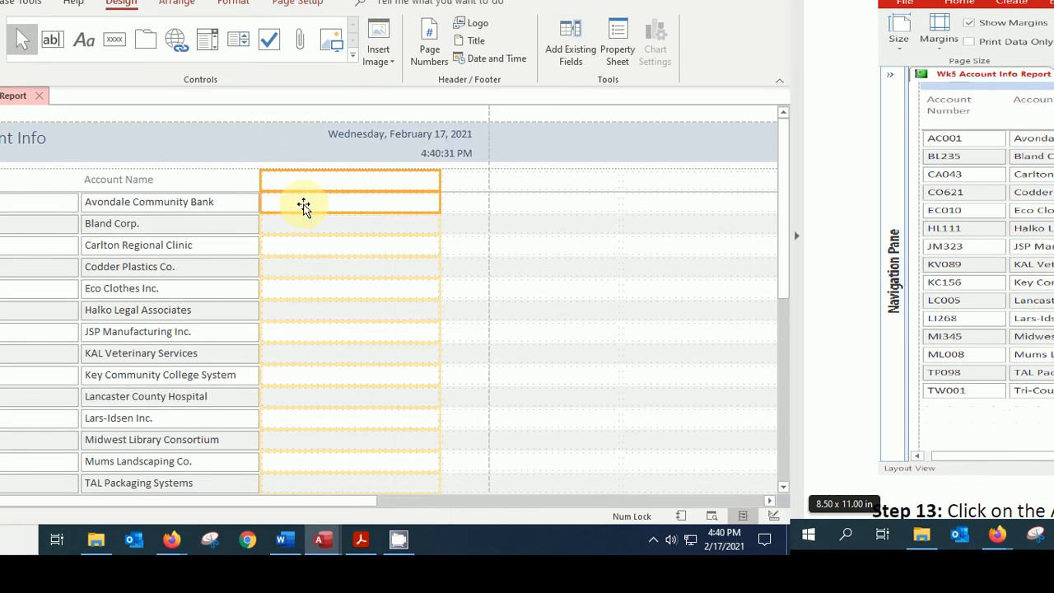
pyautogui.rightClick(345, 211)
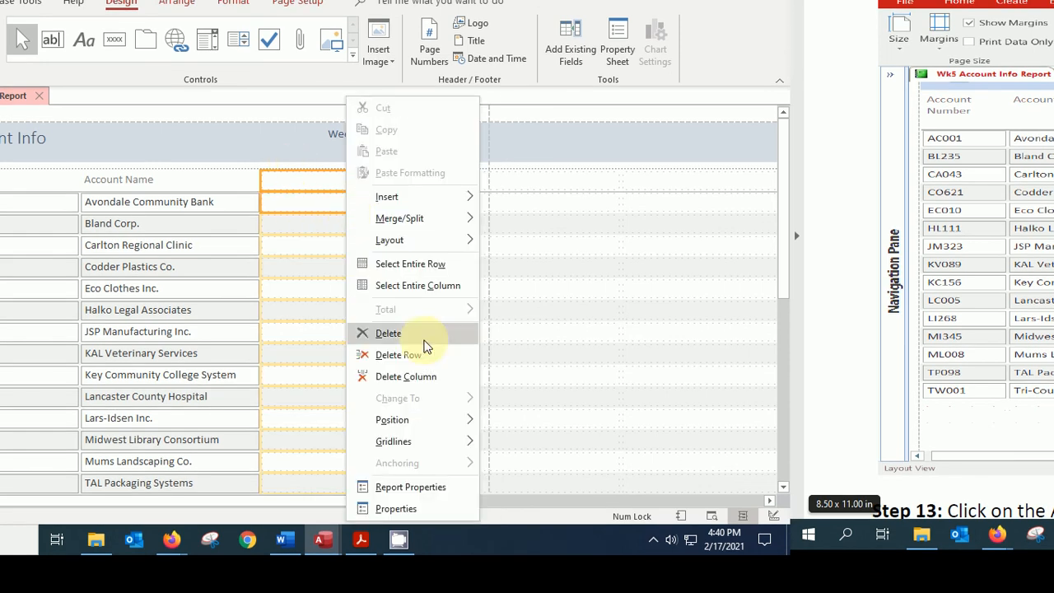
pyautogui.click(395, 384)
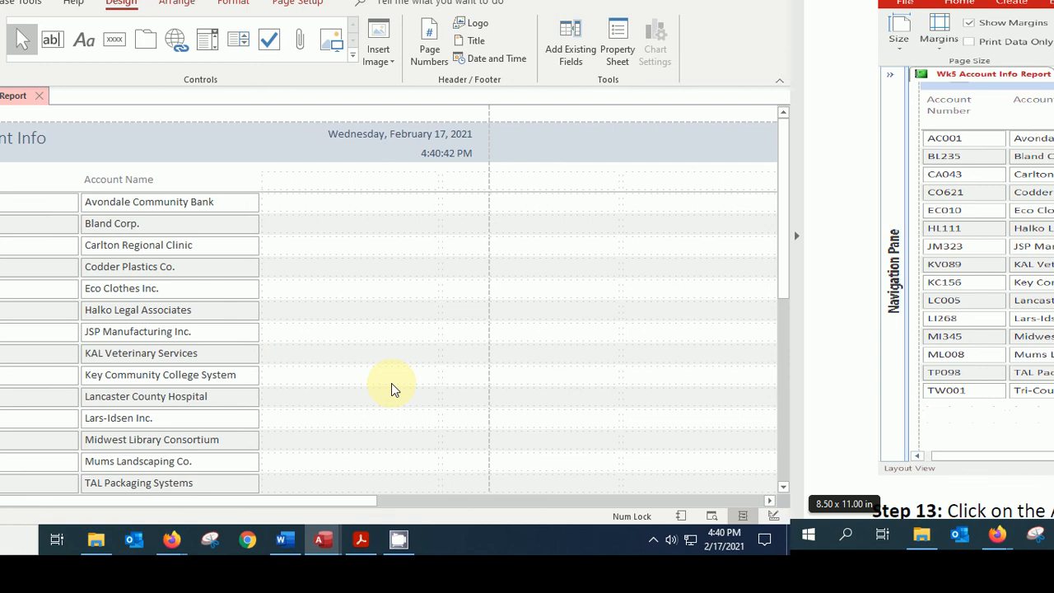
pyautogui.moveTo(365, 500); pyautogui.dragTo(396, 478)
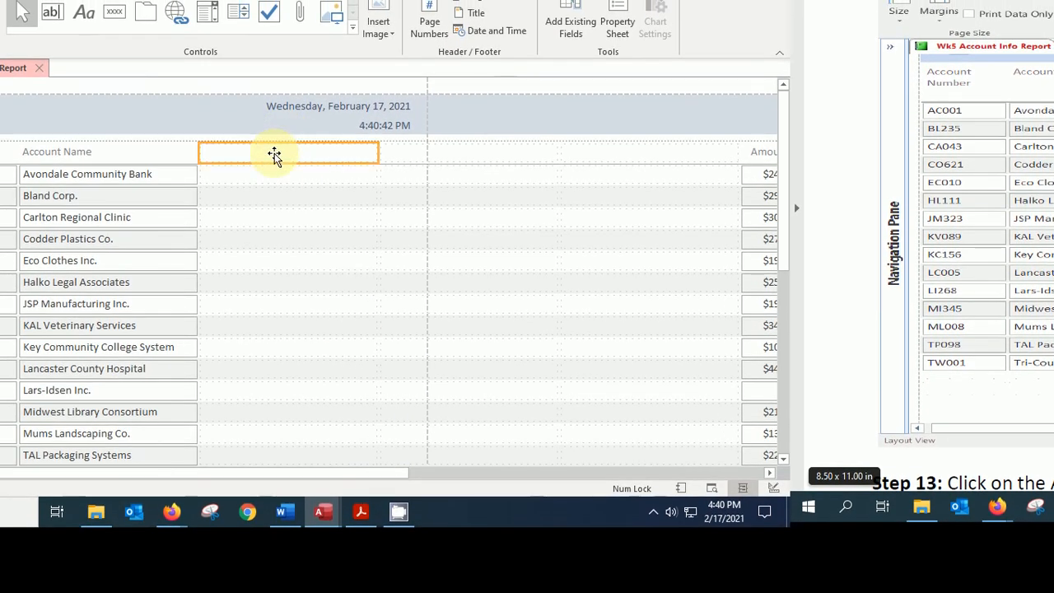
# Delete the three remaining empty columns between Account Name and Amount Paid, including their heading and data cells
pyautogui.keyDown('shift'); pyautogui.click(639, 155); pyautogui.keyUp('shift')
pyautogui.keyDown('shift'); pyautogui.click(641, 182); pyautogui.keyUp('shift')
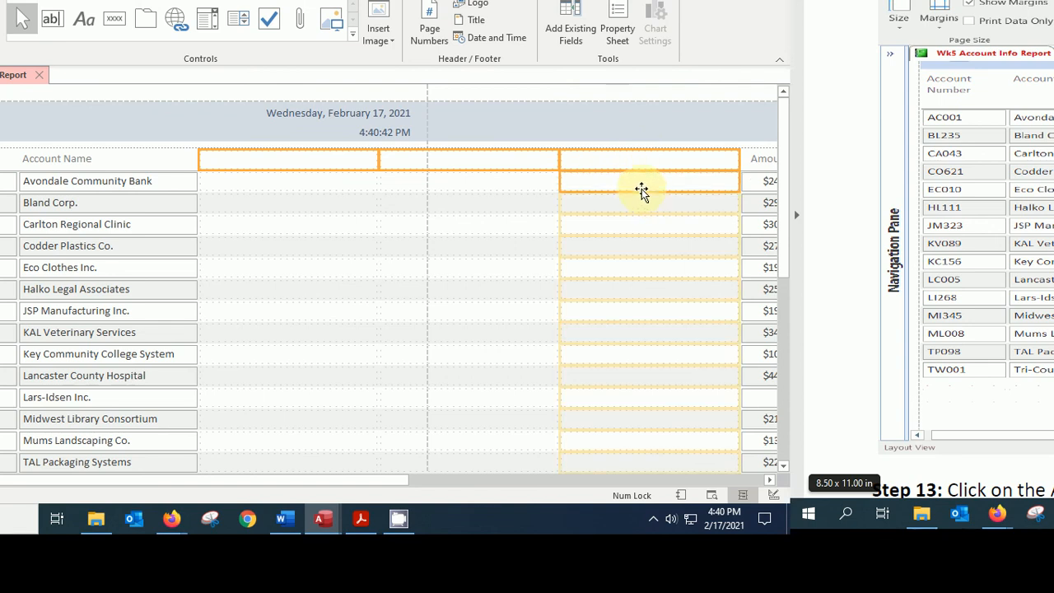
pyautogui.keyDown('shift'); pyautogui.click(499, 189); pyautogui.keyUp('shift')
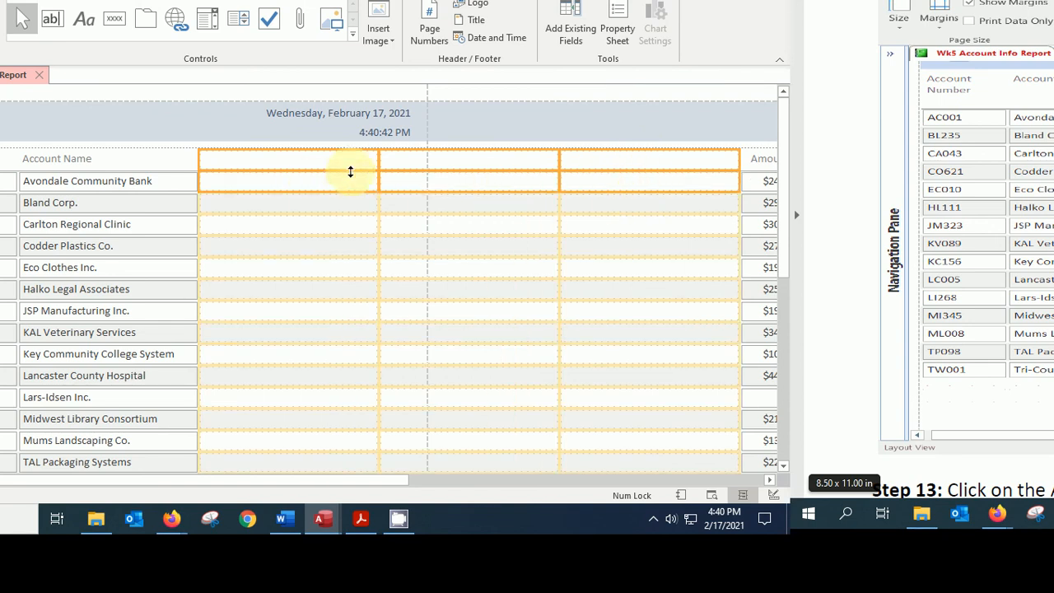
pyautogui.rightClick(350, 172)
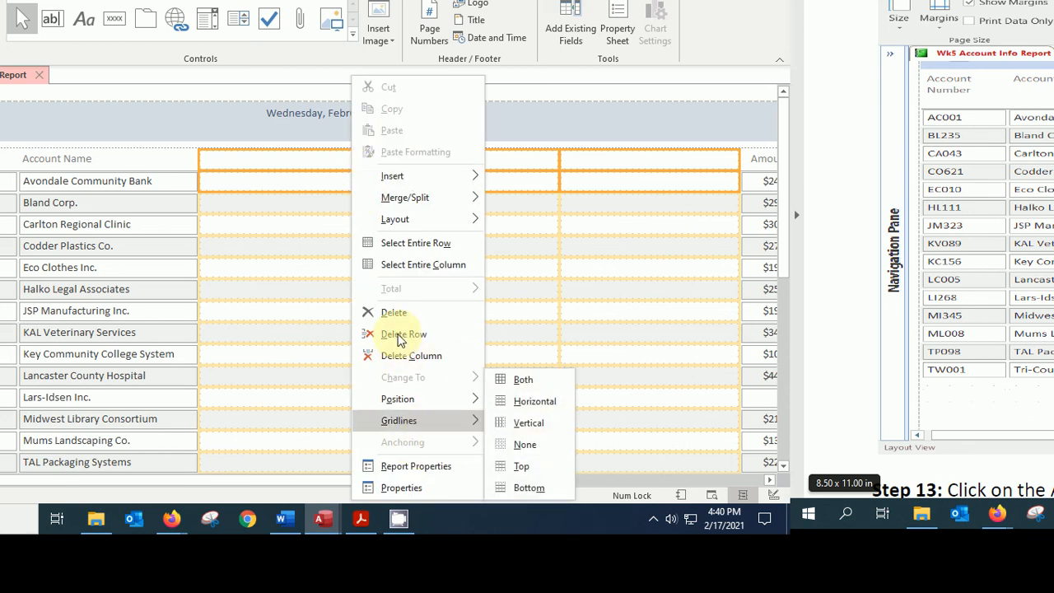
pyautogui.click(402, 357)
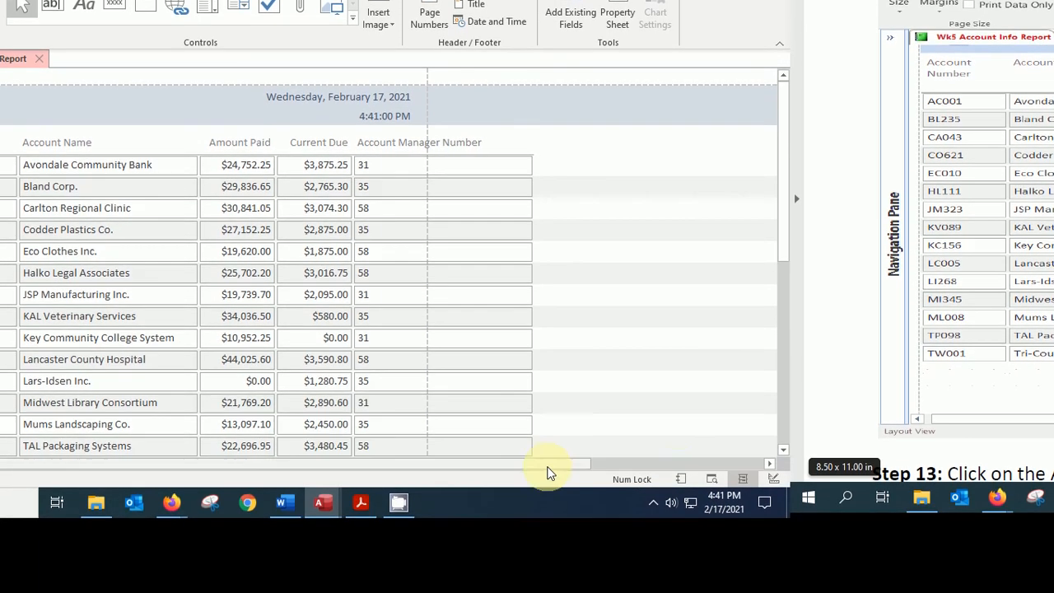
# Narrow the Account Number, Account Name, Amount Paid and Account Manager Number columns so the report fits within the page width
pyautogui.moveTo(547, 464); pyautogui.dragTo(409, 476)
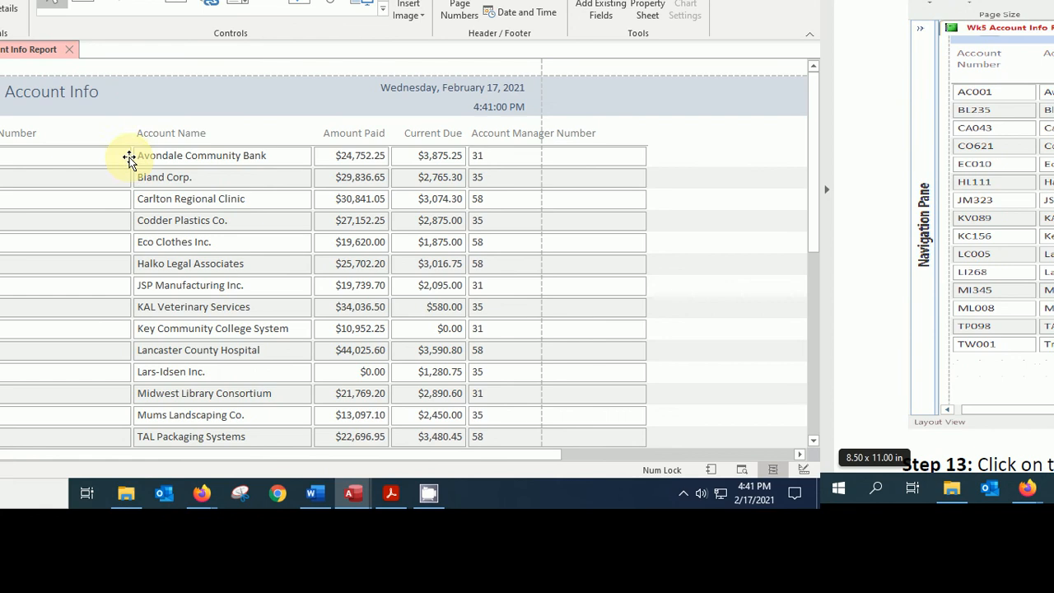
pyautogui.click(105, 152)
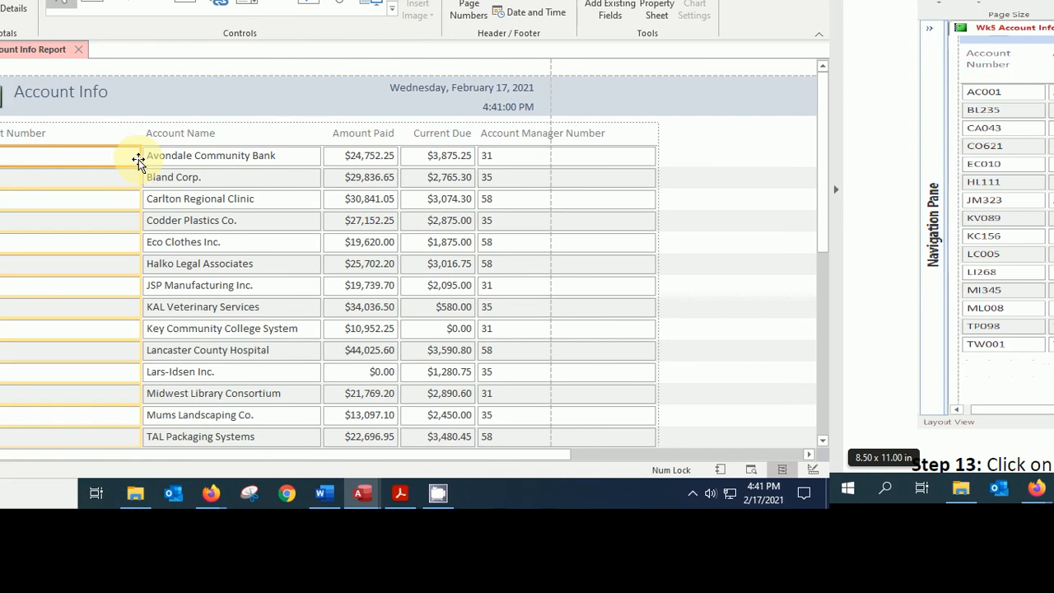
pyautogui.moveTo(141, 158); pyautogui.dragTo(111, 158)
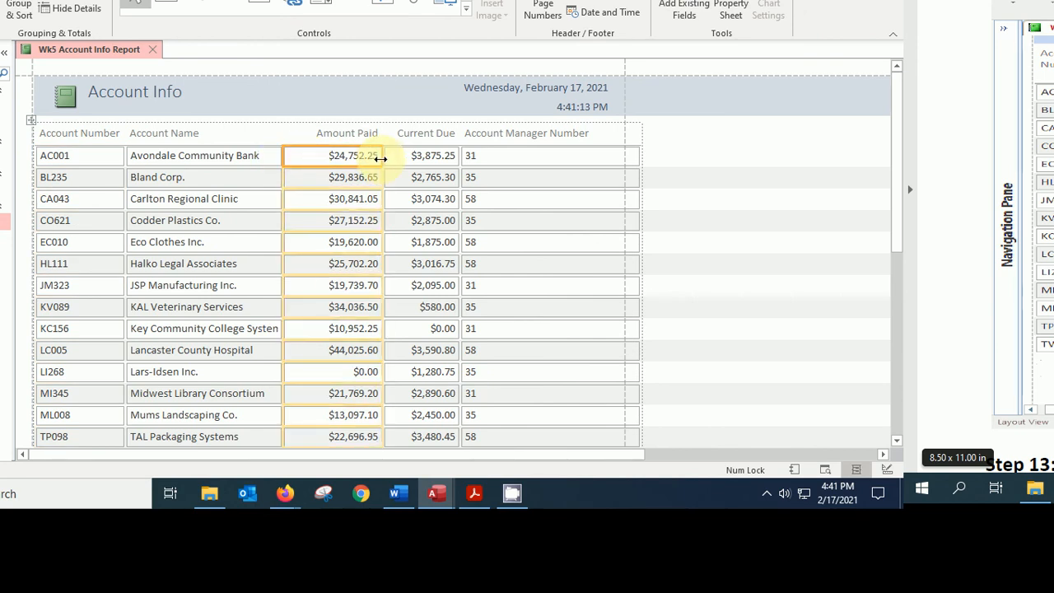
pyautogui.moveTo(353, 155); pyautogui.dragTo(353, 156)
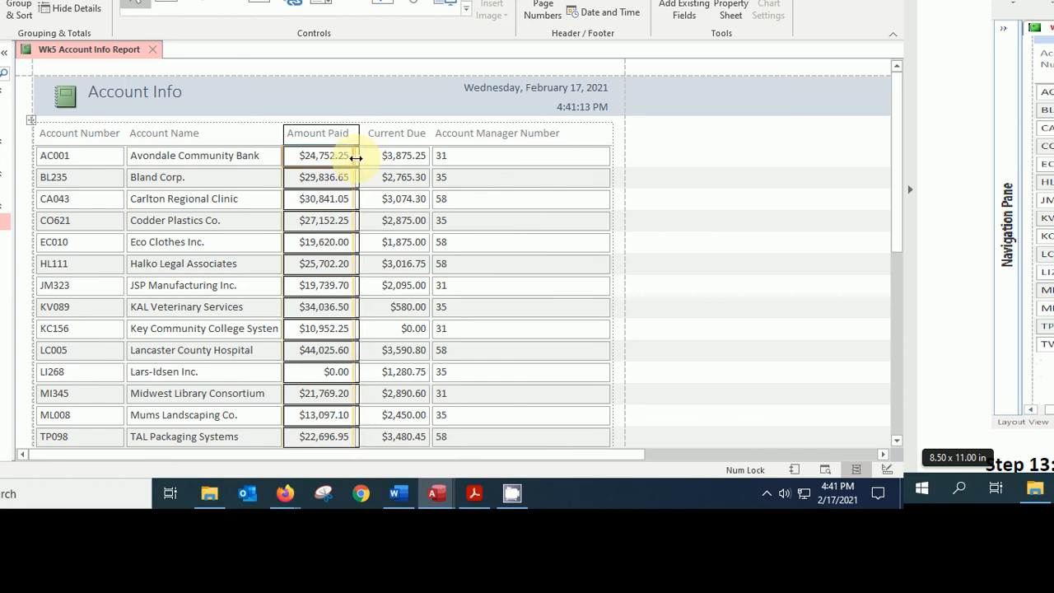
pyautogui.click(607, 159)
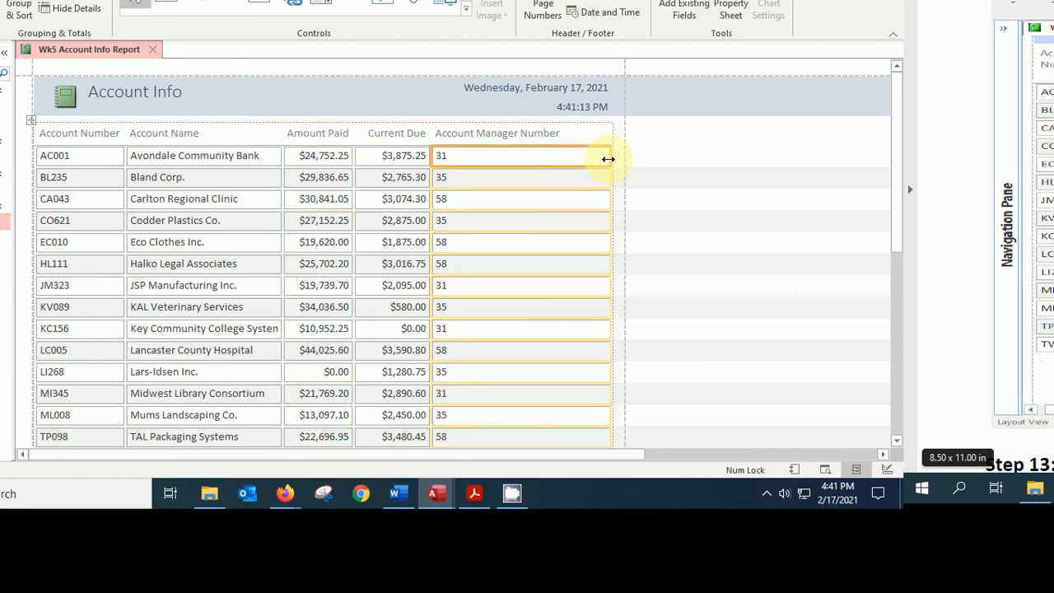
pyautogui.moveTo(608, 159); pyautogui.dragTo(567, 159)
# Review Step 13 of the assignment instructions and its figure on adding a sum for the Amount Paid field
pyautogui.scroll(-3, 519, 301)
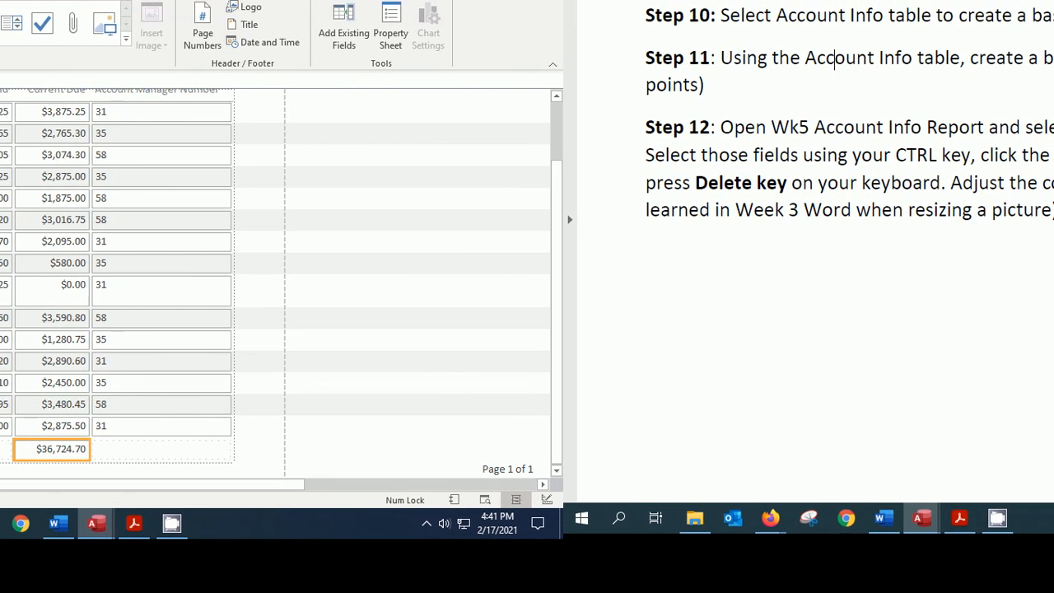
pyautogui.scroll(1, 931, 236)
pyautogui.scroll(-6, 888, 230)
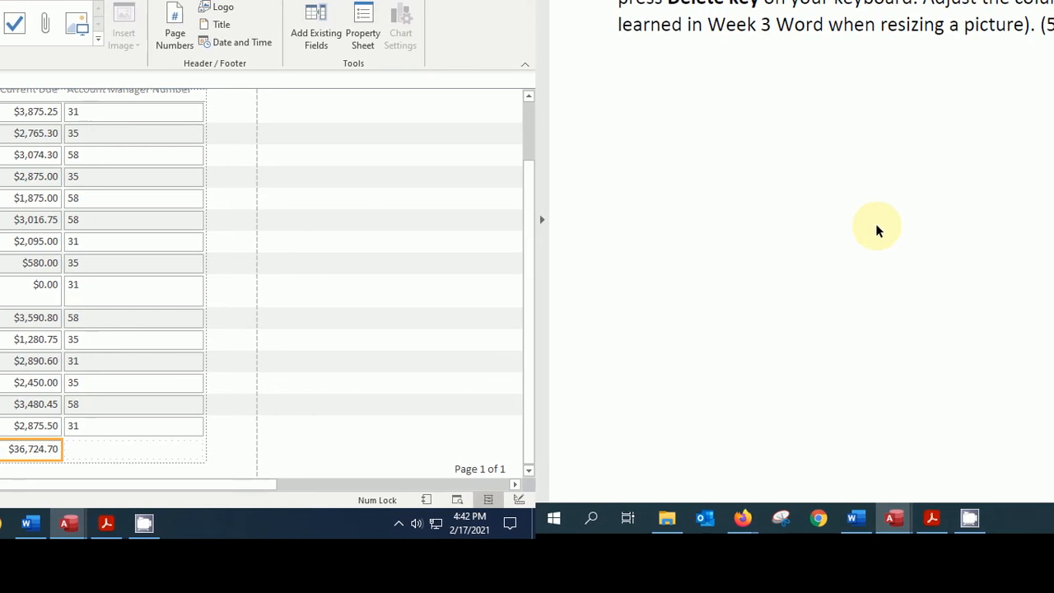
pyautogui.scroll(-10, 869, 224)
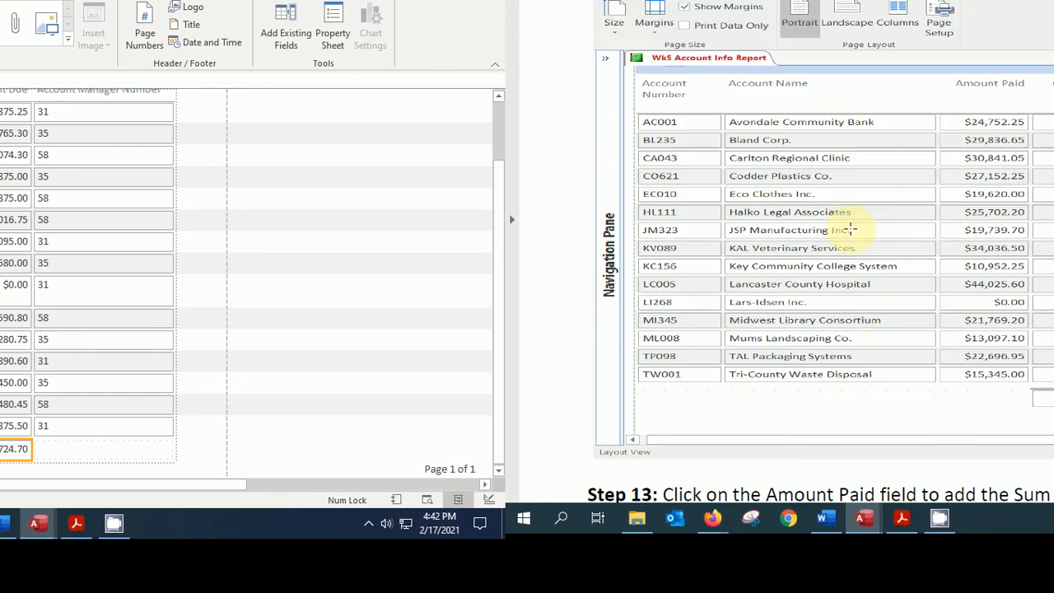
pyautogui.scroll(-3, 844, 230)
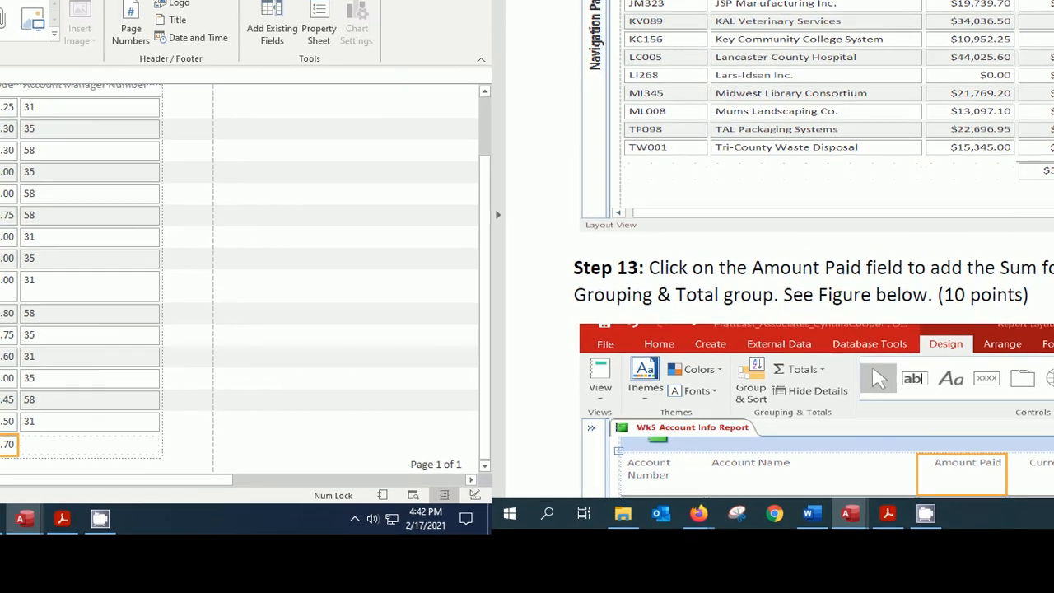
pyautogui.scroll(1, 165, 276)
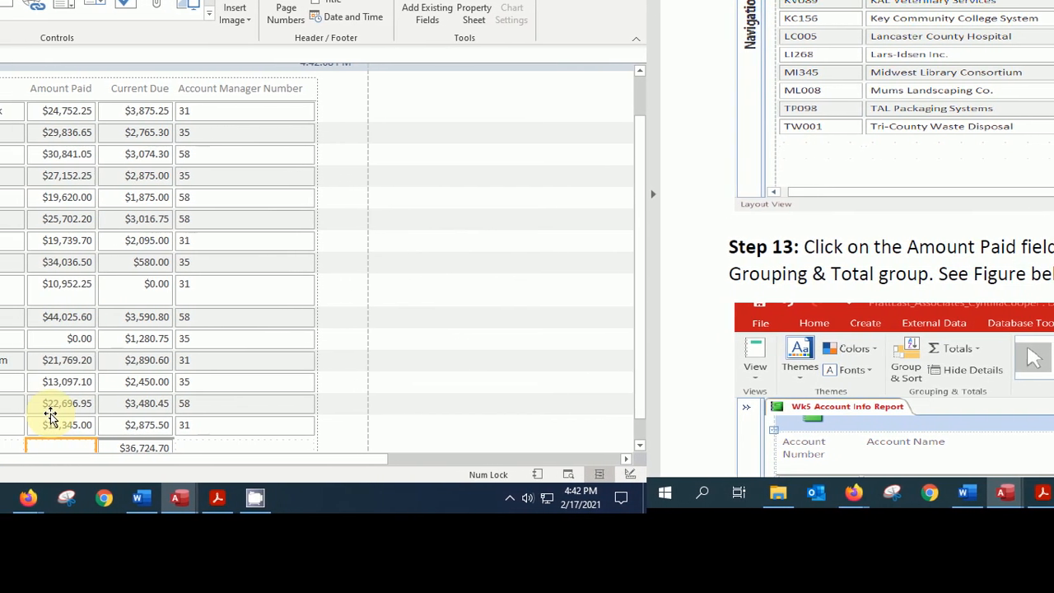
# Add a Sum total for the Amount Paid column of the report
pyautogui.click(75, 424)
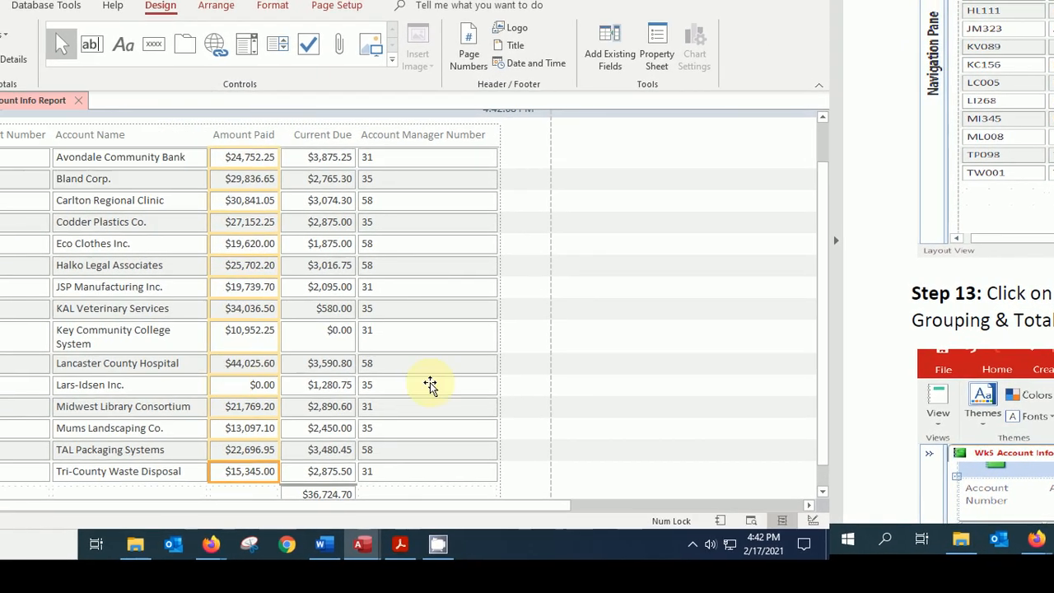
pyautogui.click(565, 308)
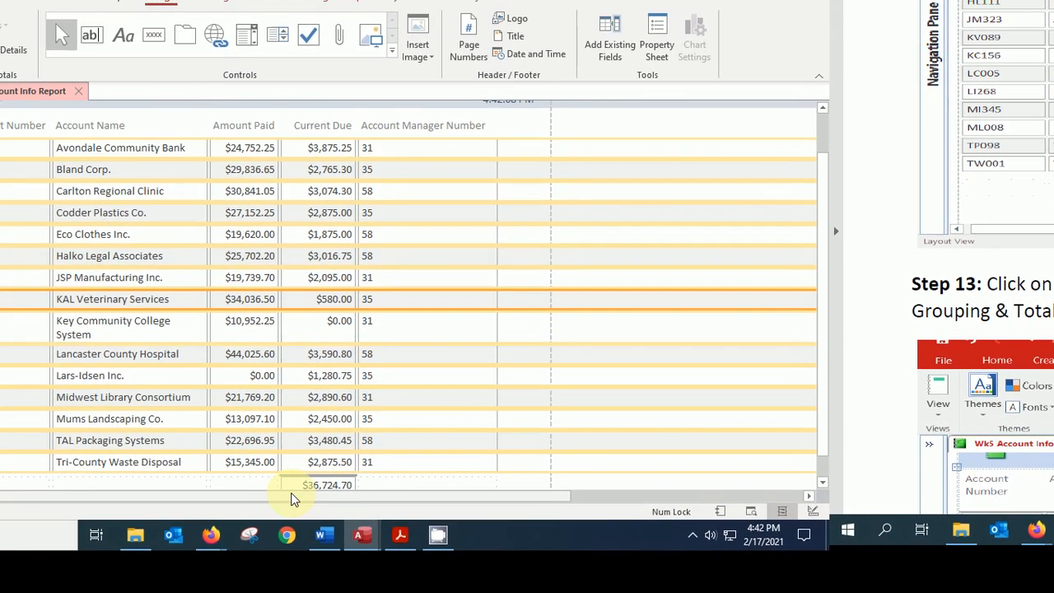
pyautogui.click(428, 354)
pyautogui.click(636, 395)
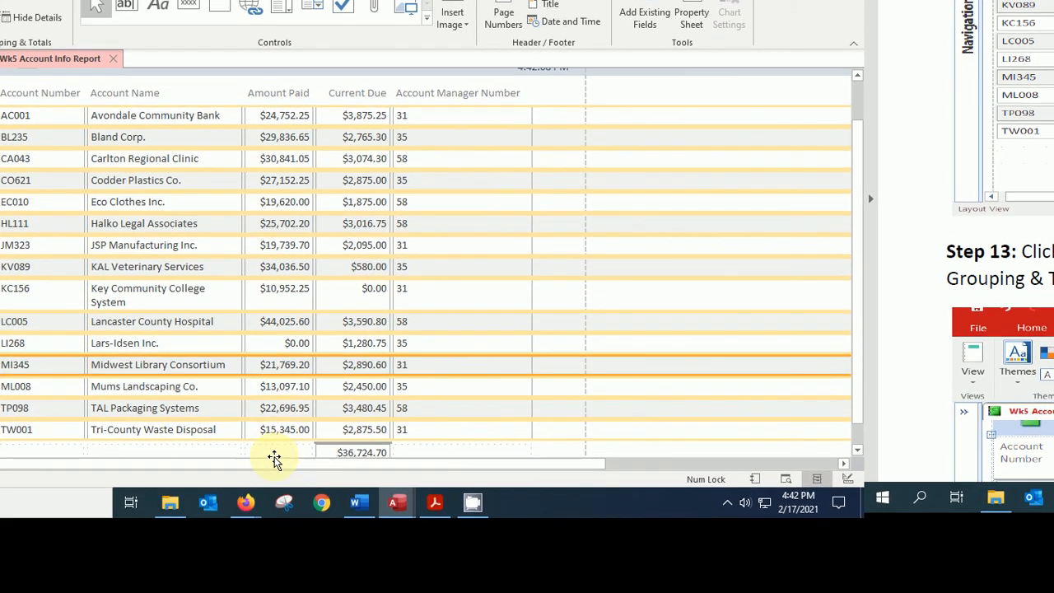
pyautogui.click(274, 454)
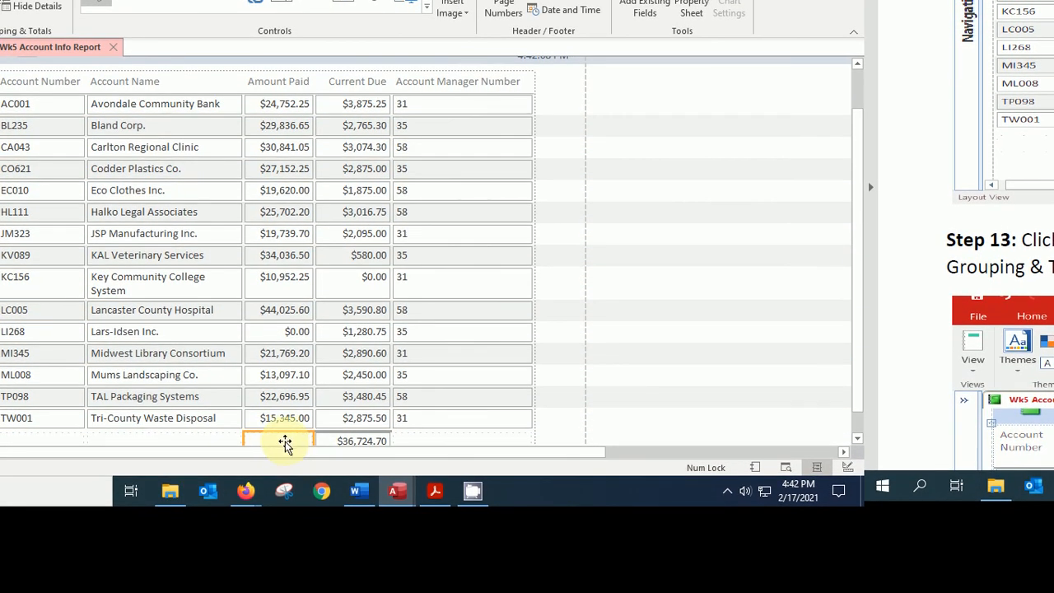
pyautogui.click(279, 249)
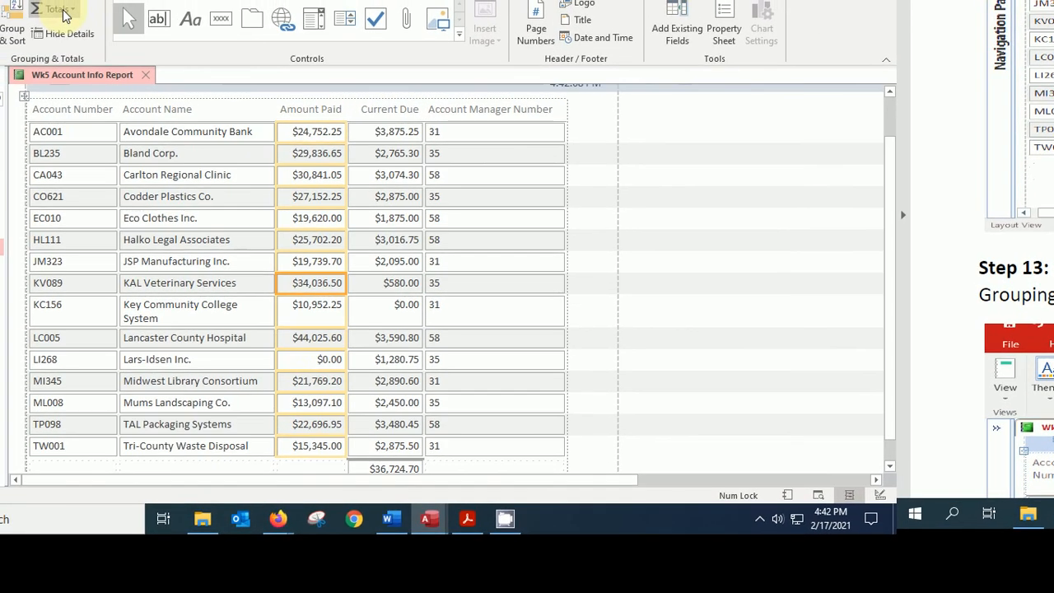
pyautogui.click(66, 18)
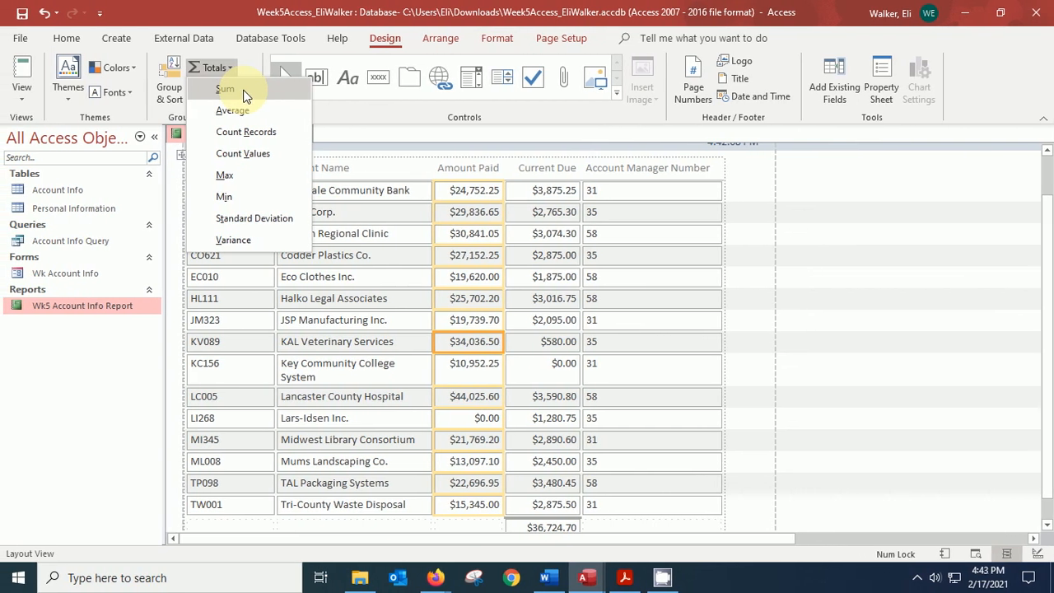
pyautogui.click(244, 96)
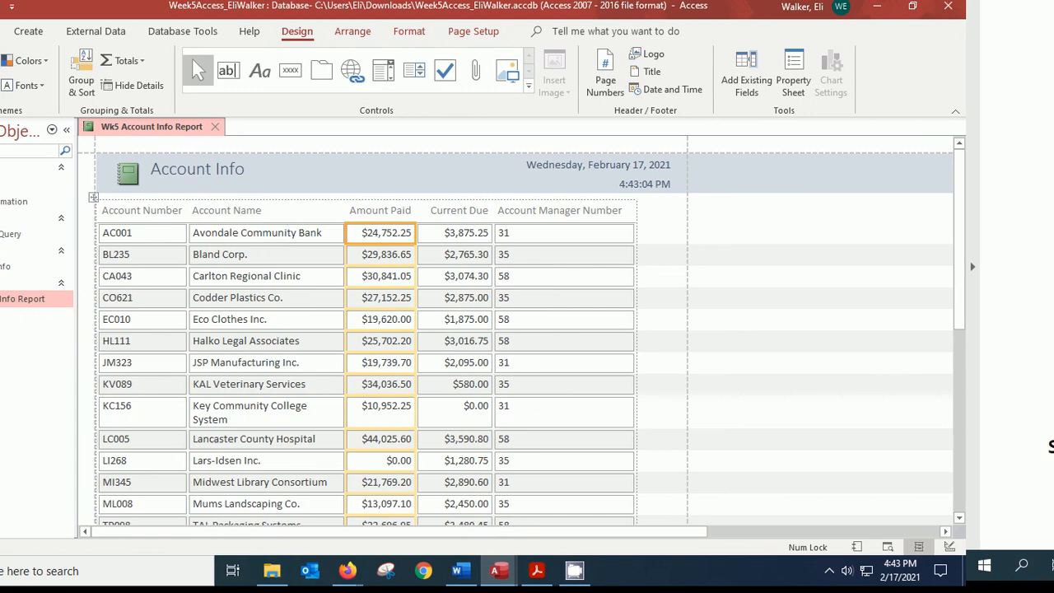
# Move the page number box in the report footer inside the page boundary, beneath the Account Manager Number column
pyautogui.scroll(-3, 774, 418)
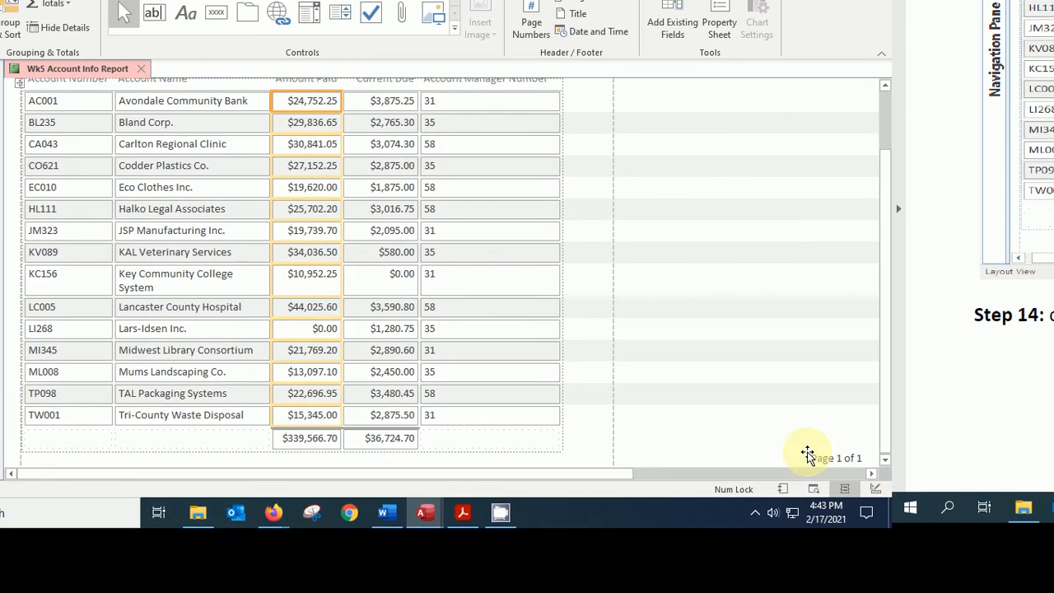
pyautogui.click(825, 469)
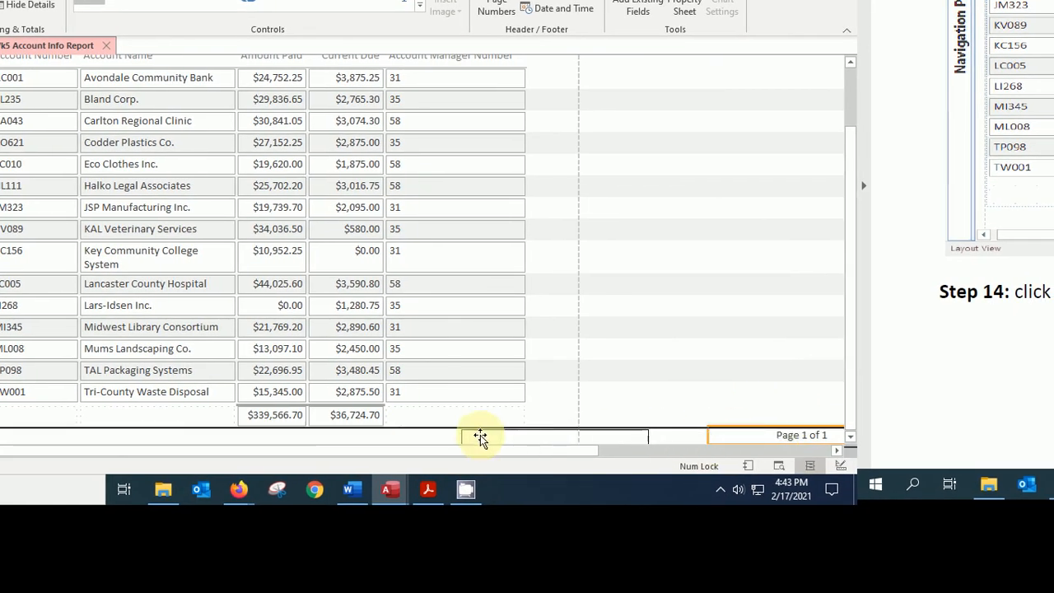
pyautogui.moveTo(393, 430); pyautogui.dragTo(392, 430)
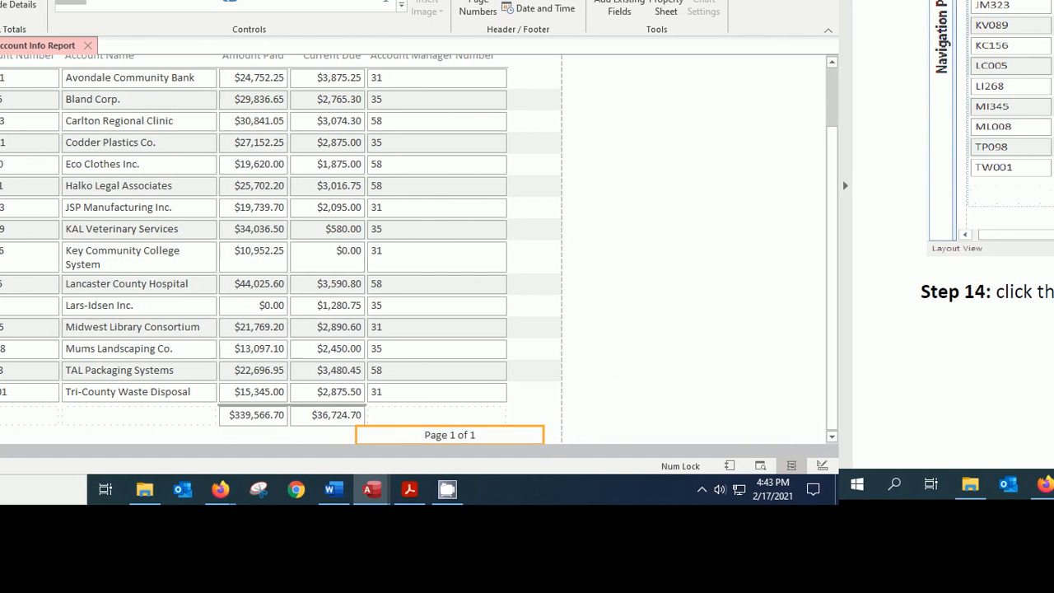
# Check Step 15 of the assignment instructions and close Wk5 Account Info Report and the database
pyautogui.scroll(-4, 956, 239)
pyautogui.scroll(-5, 956, 247)
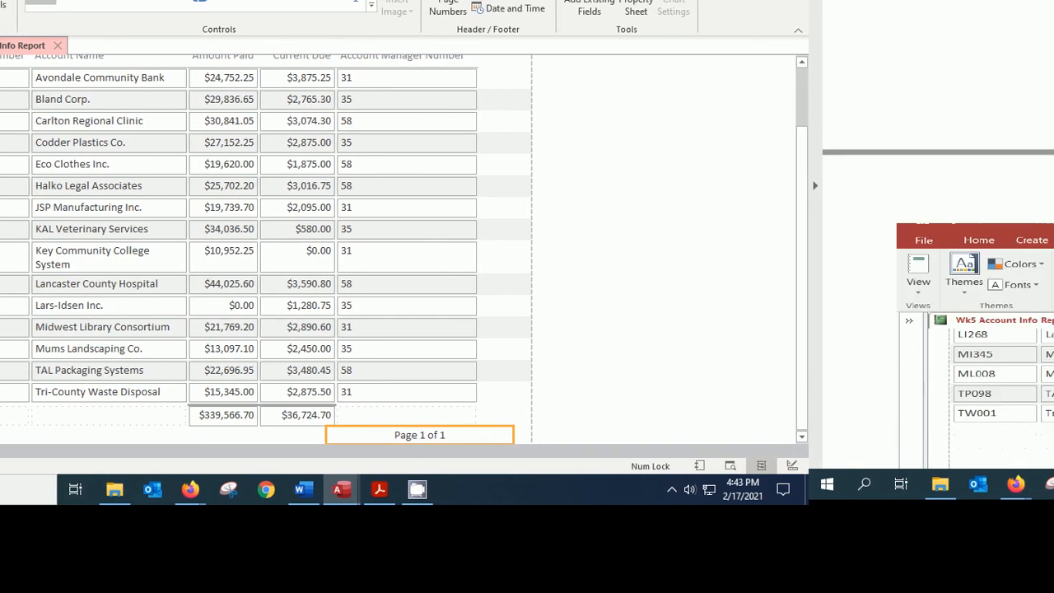
pyautogui.scroll(-5, 956, 247)
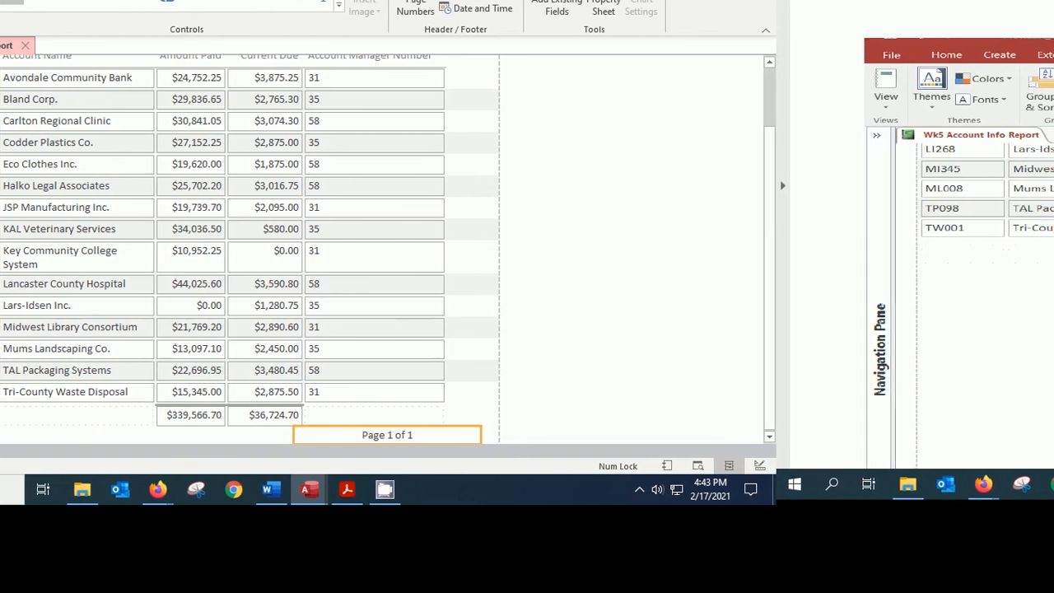
pyautogui.scroll(-2, 905, 363)
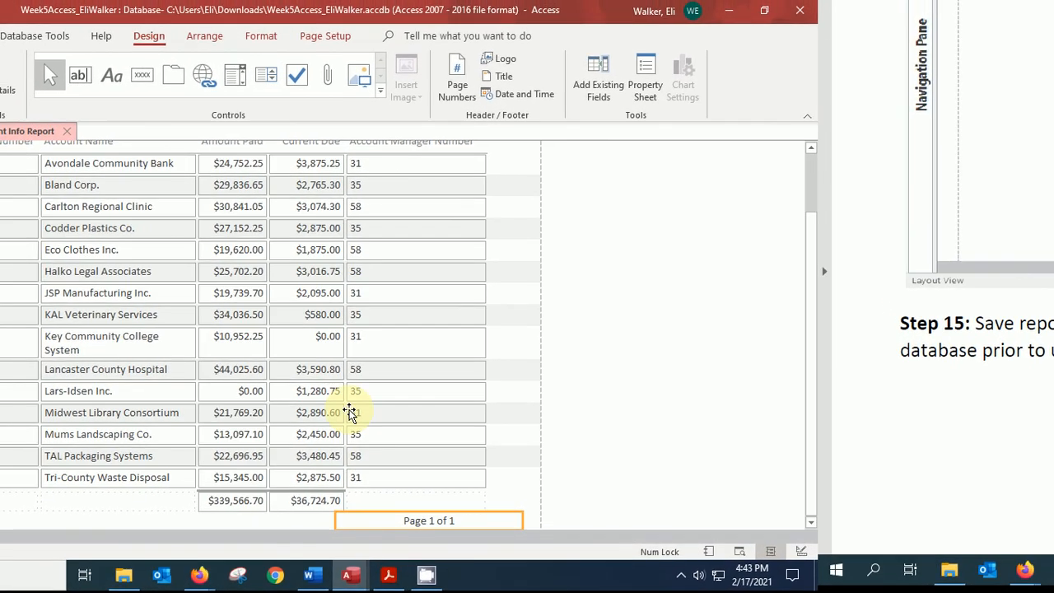
pyautogui.scroll(2, 254, 397)
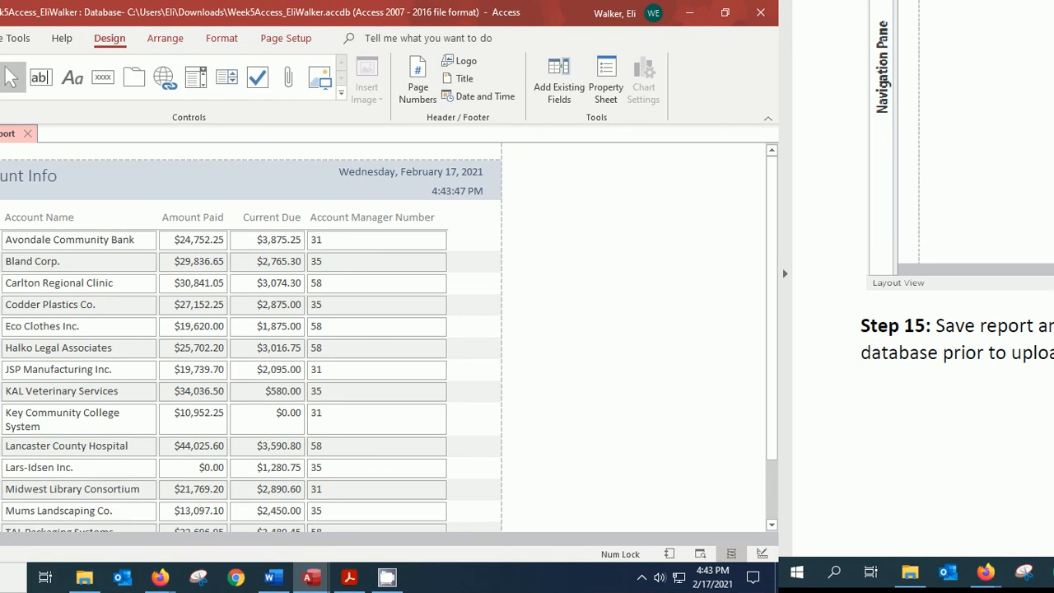
pyautogui.click(10, 349)
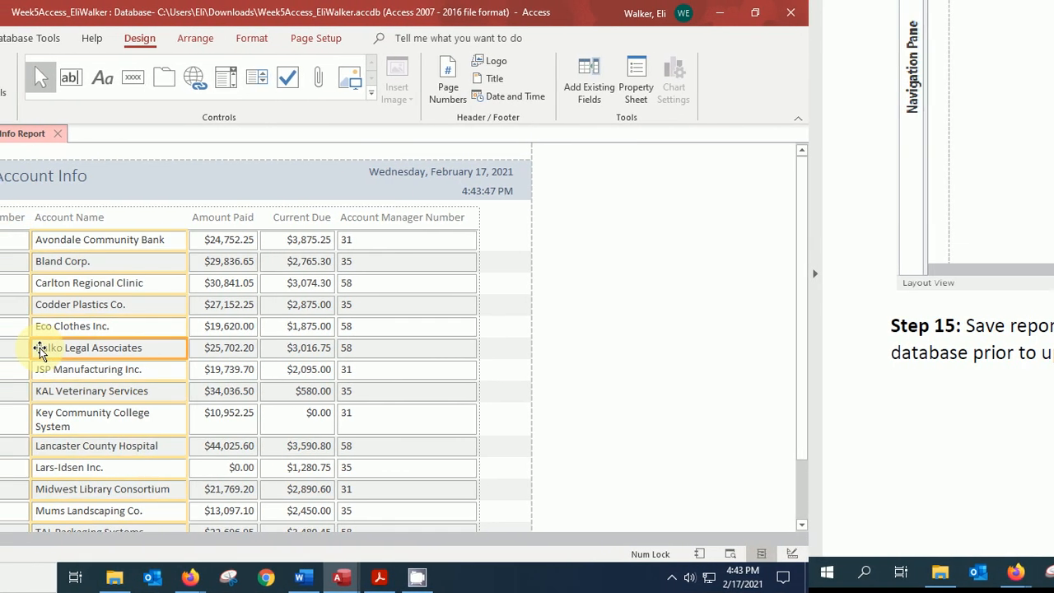
pyautogui.click(9, 365)
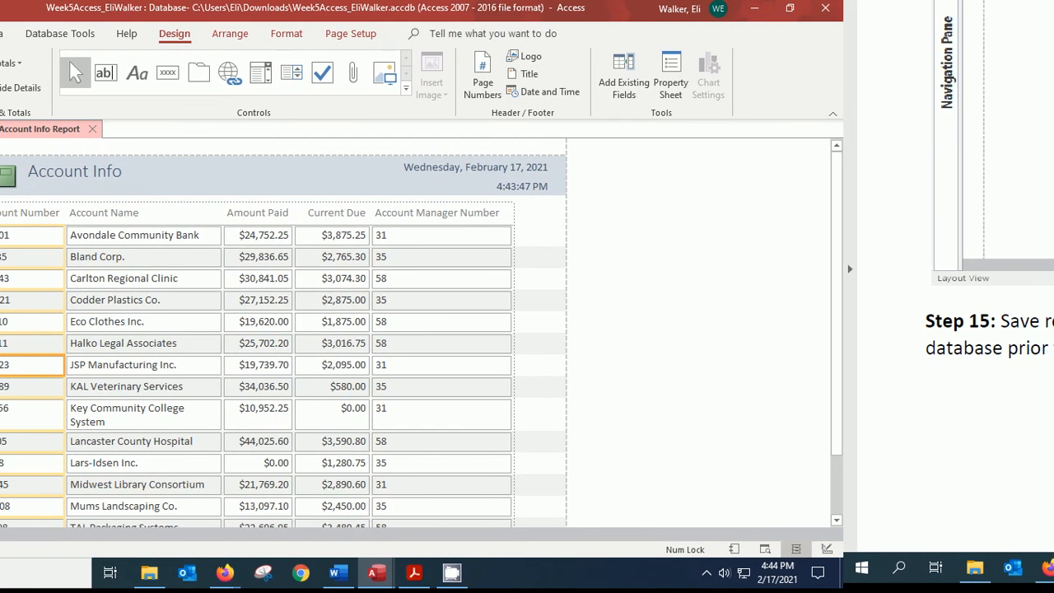
pyautogui.scroll(-4, 989, 280)
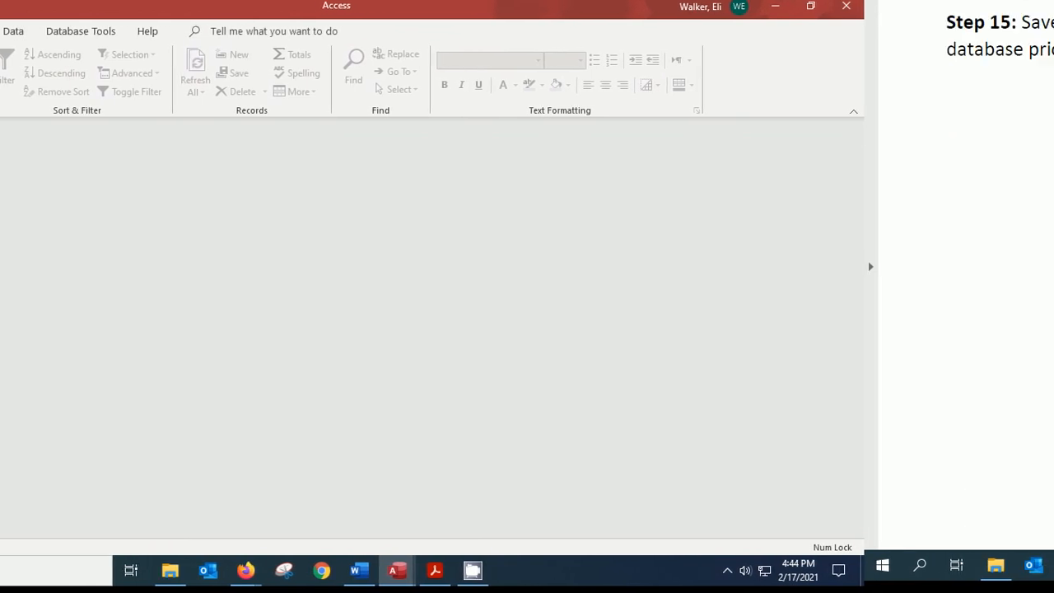
# Move the empty Access window, the Firefox browser and the PDF instructions window aside to uncover the desktop
pyautogui.scroll(6, 989, 280)
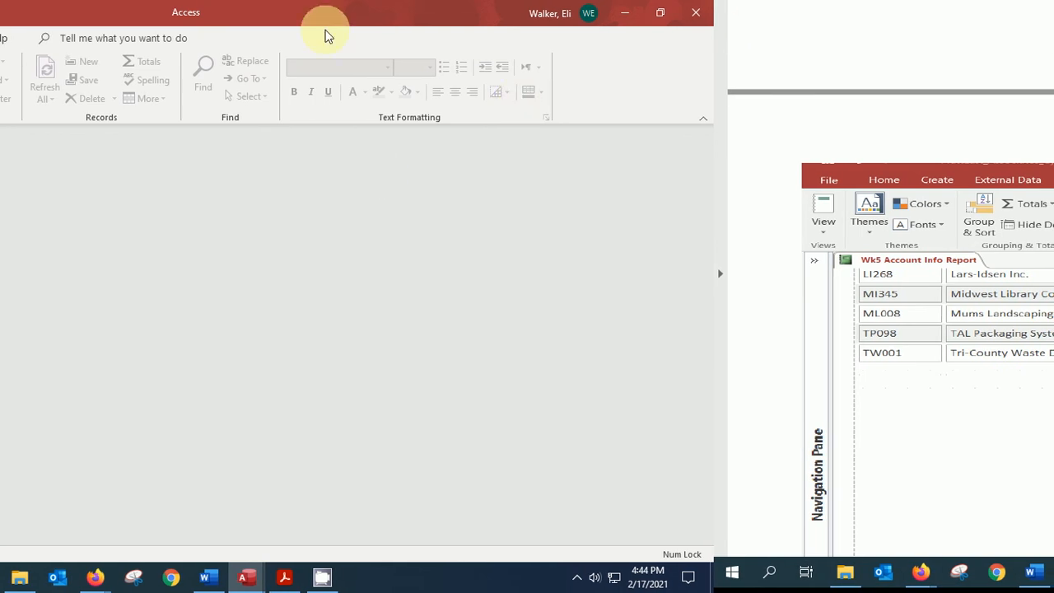
pyautogui.moveTo(296, 14); pyautogui.dragTo(1034, 207)
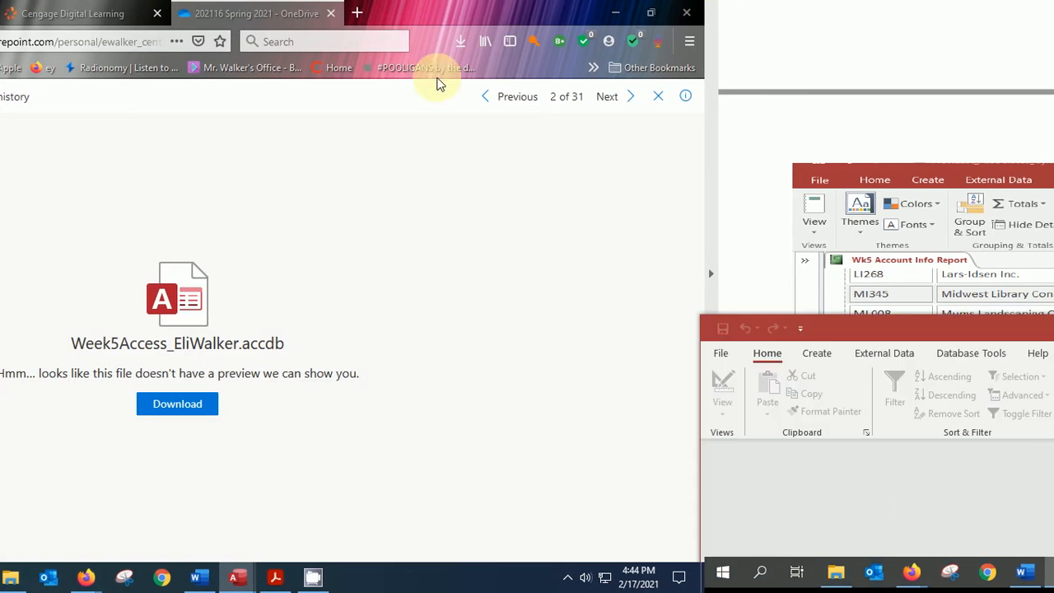
pyautogui.moveTo(480, 7); pyautogui.dragTo(624, 397)
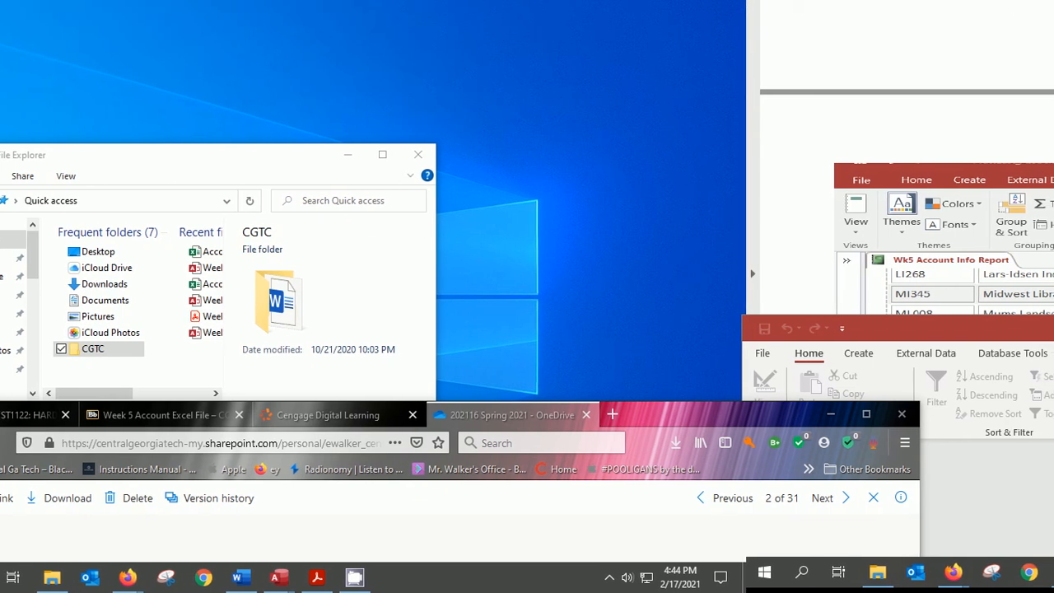
pyautogui.moveTo(980, 0); pyautogui.dragTo(0, 40)
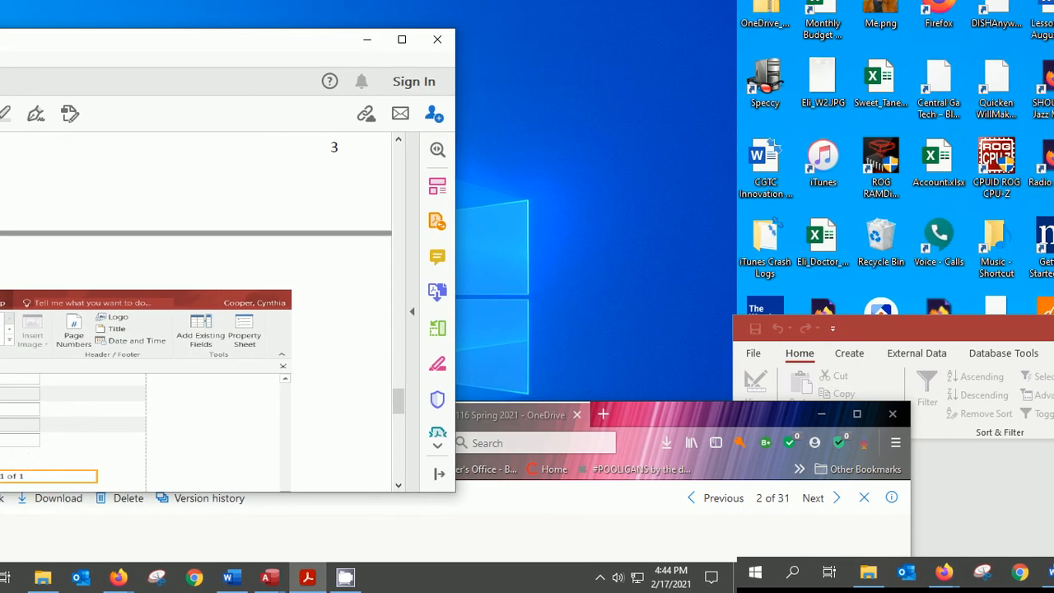